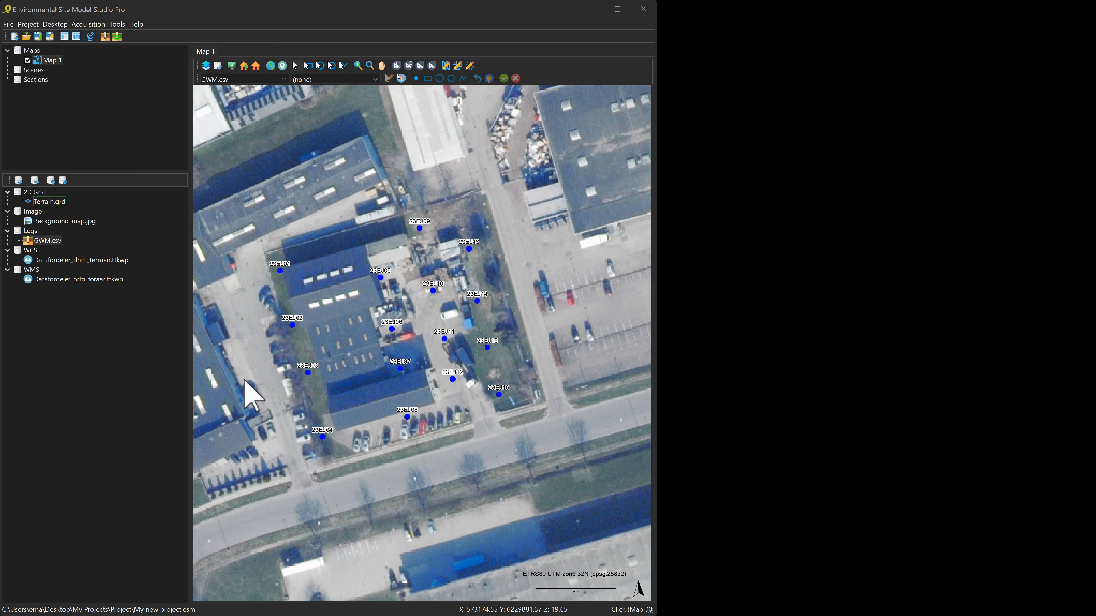
Step: Add an output to the GWM.csv logs data object and set its type to 2D Grid Interpolation
left_click(148, 343)
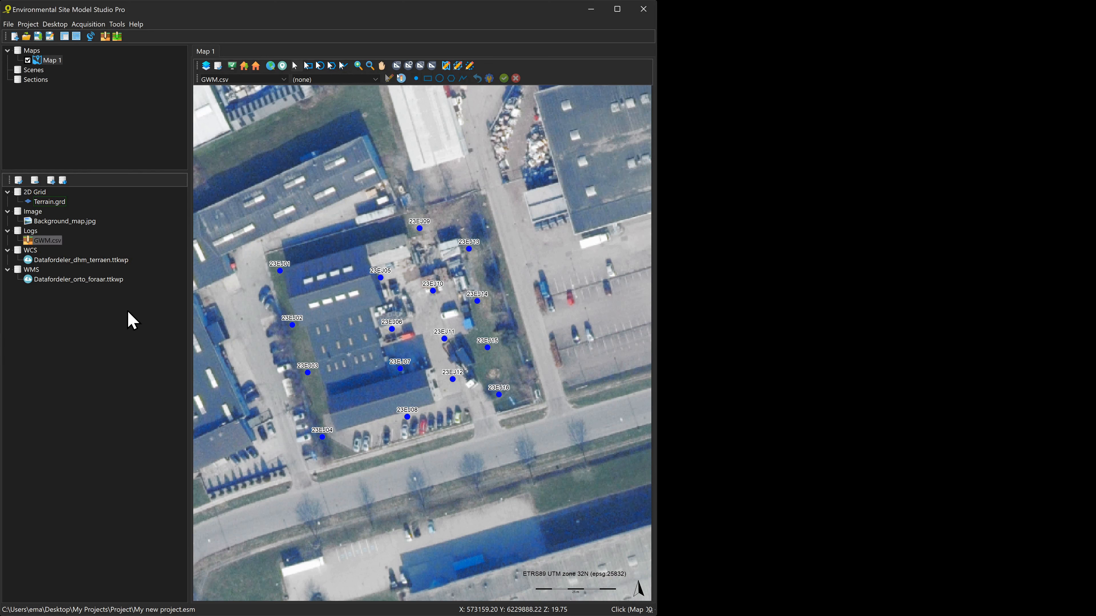
double_click(48, 242)
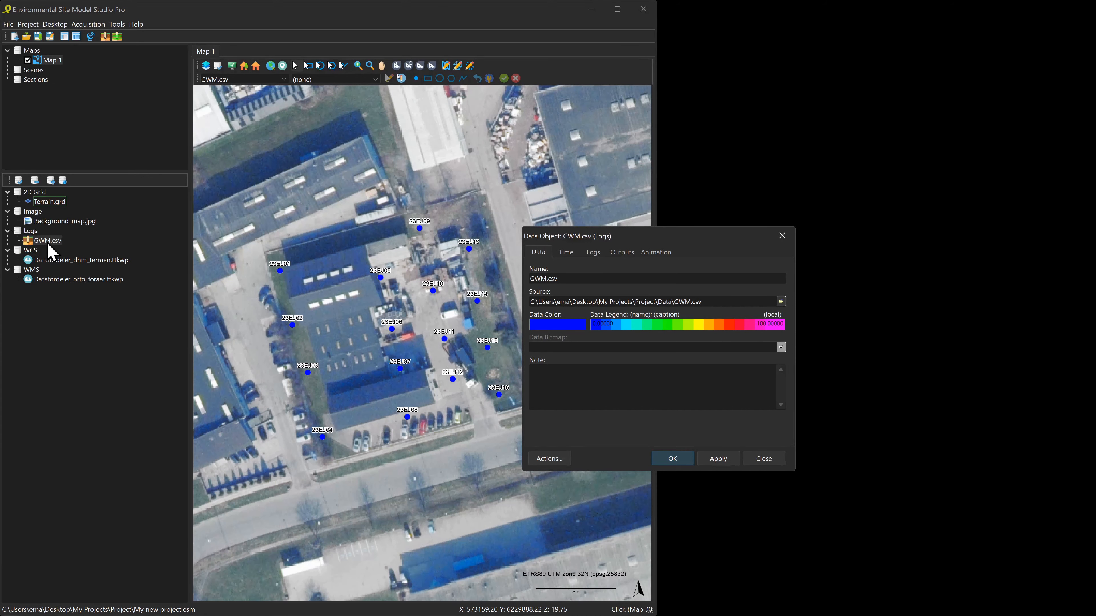
left_click_drag(569, 241, 708, 60)
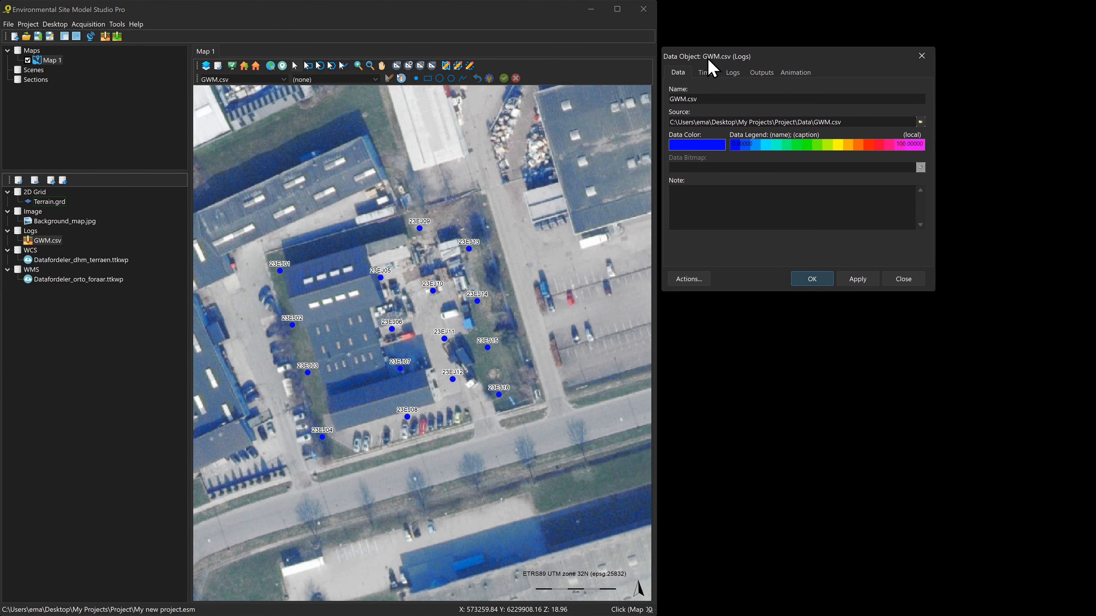
left_click(760, 74)
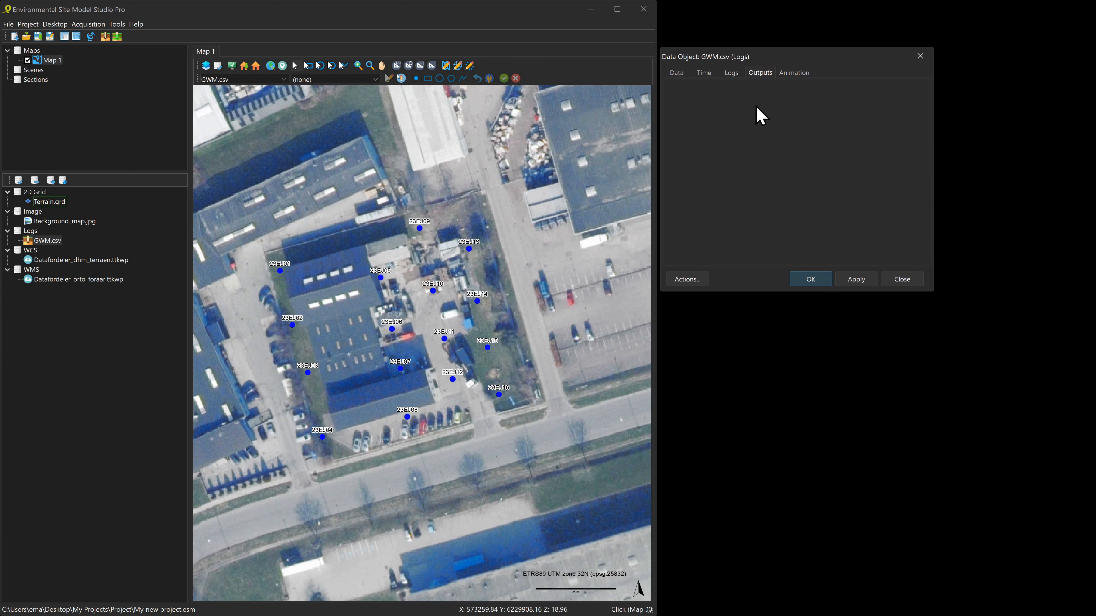
right_click(745, 126)
left_click(767, 171)
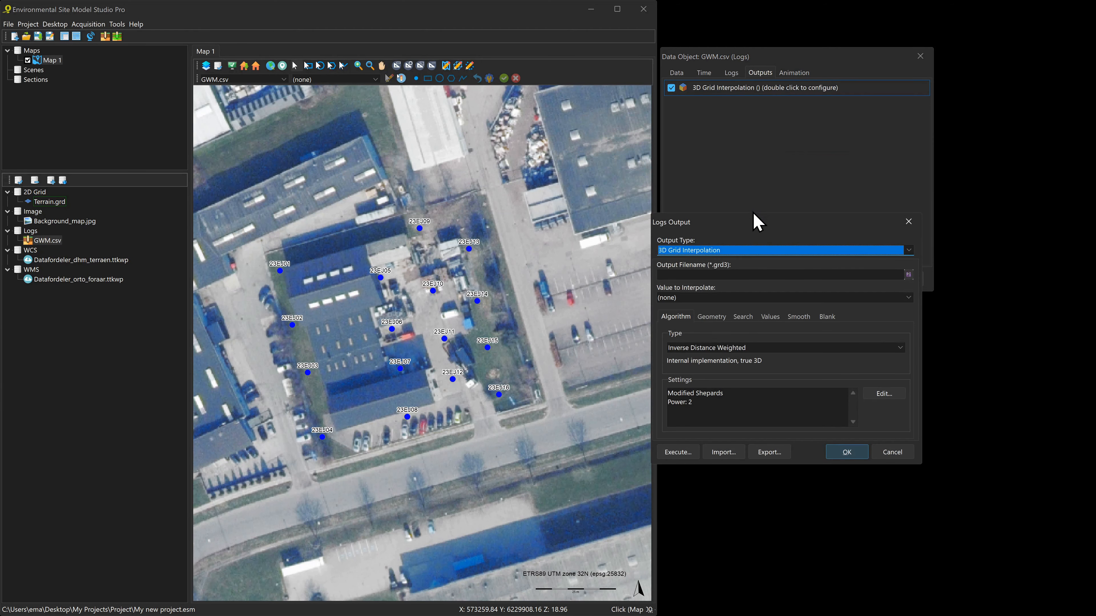
mouse_move(752, 225)
left_mouse_down()
mouse_move(773, 288)
mouse_move(762, 304)
left_mouse_up()
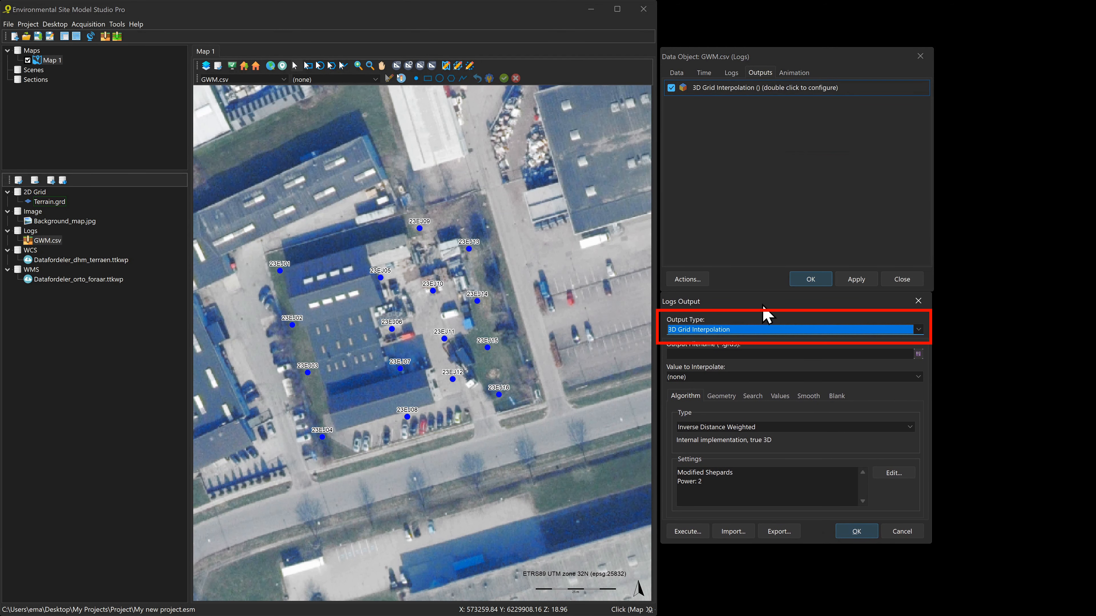
left_click(920, 331)
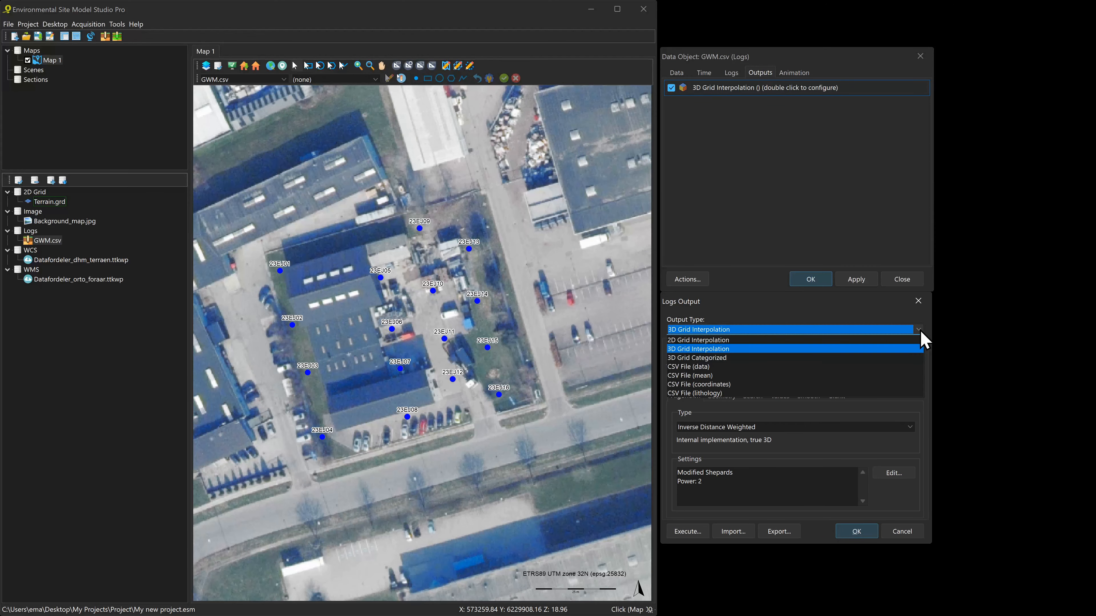
left_click(903, 341)
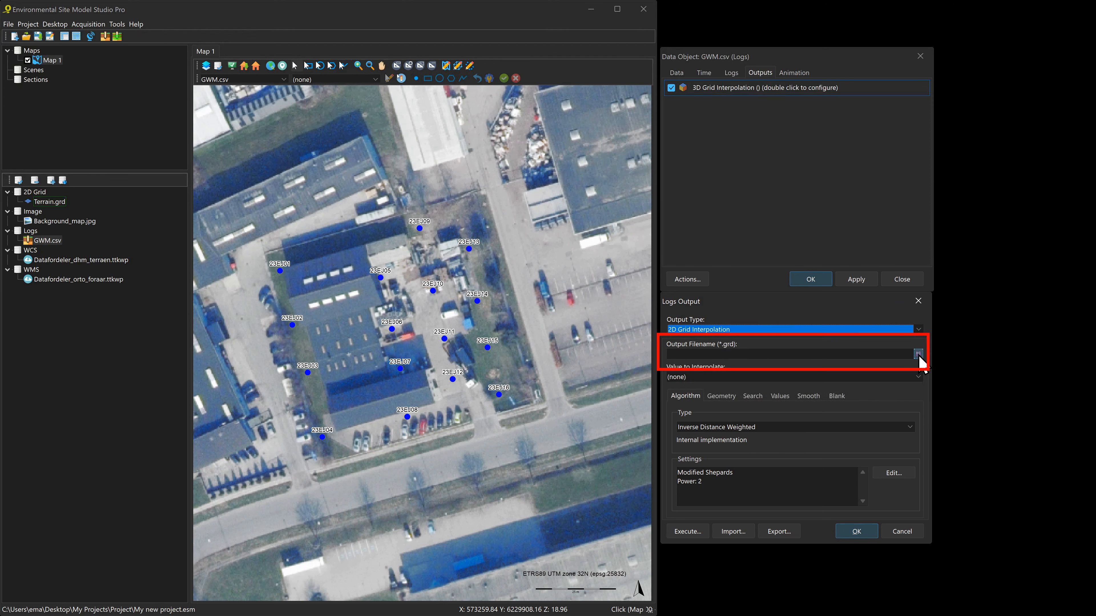
Step: Set the output grid file to GWM_TCE in the project's Outputs folder, as a Surfer binary 7 grid
left_click(918, 354)
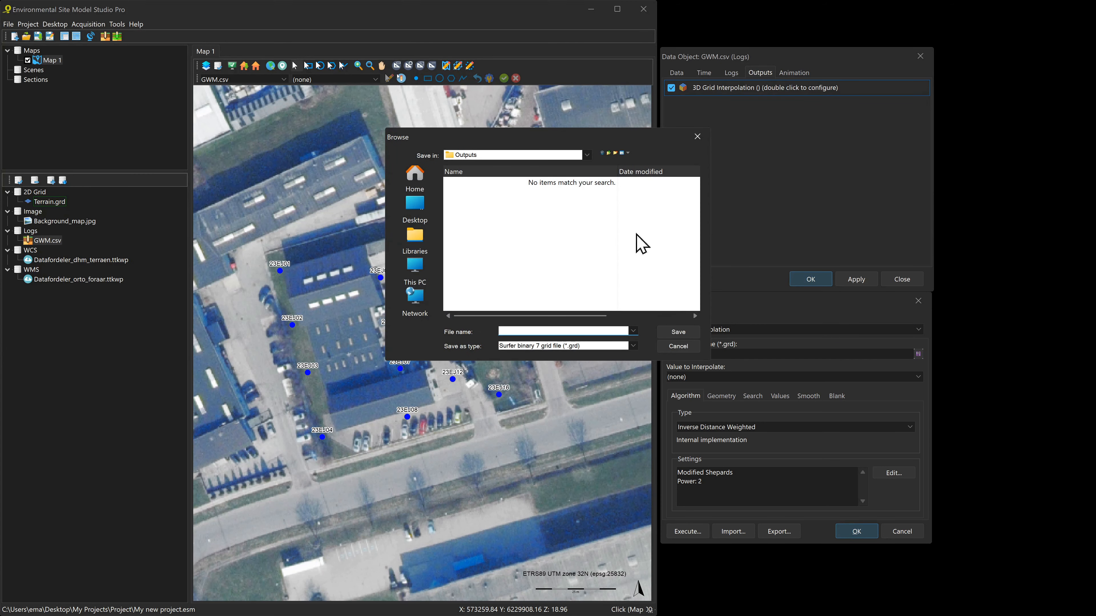
left_click(608, 153)
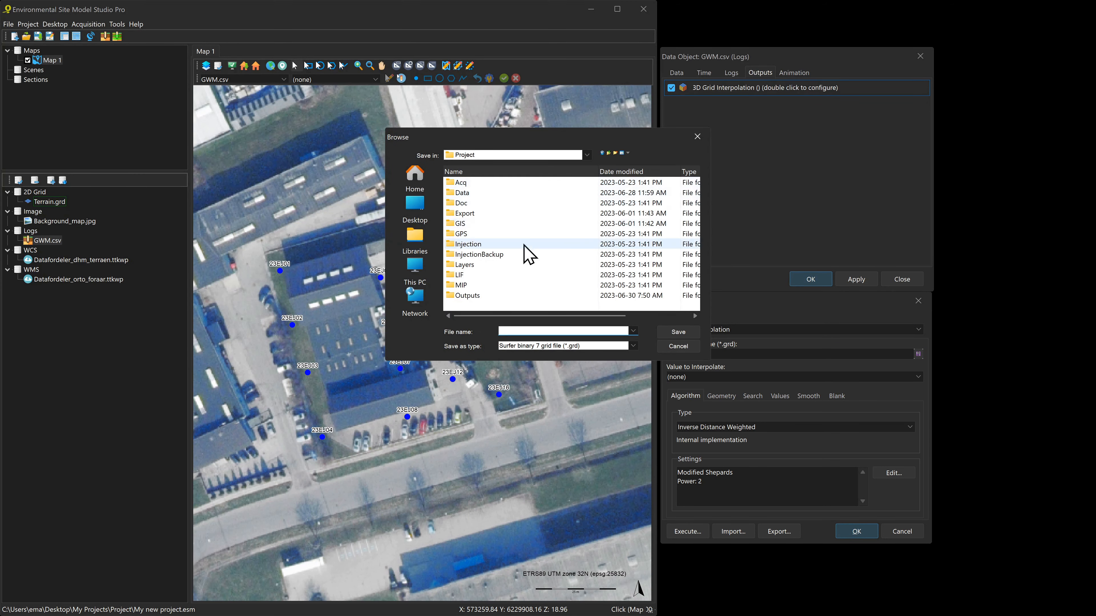
left_click(472, 298)
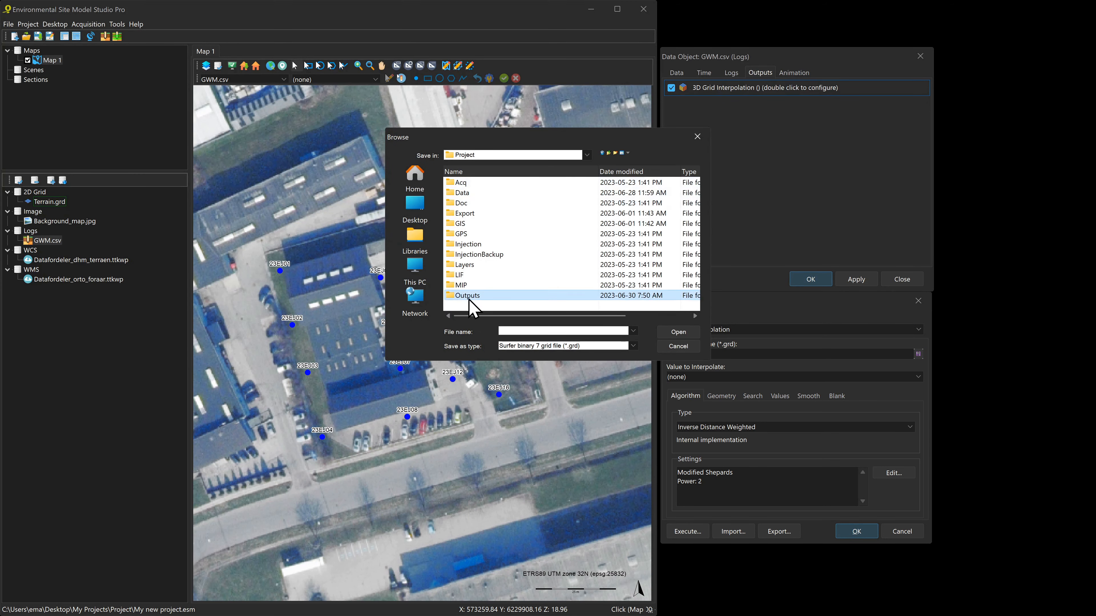
double_click(473, 298)
left_click(521, 331)
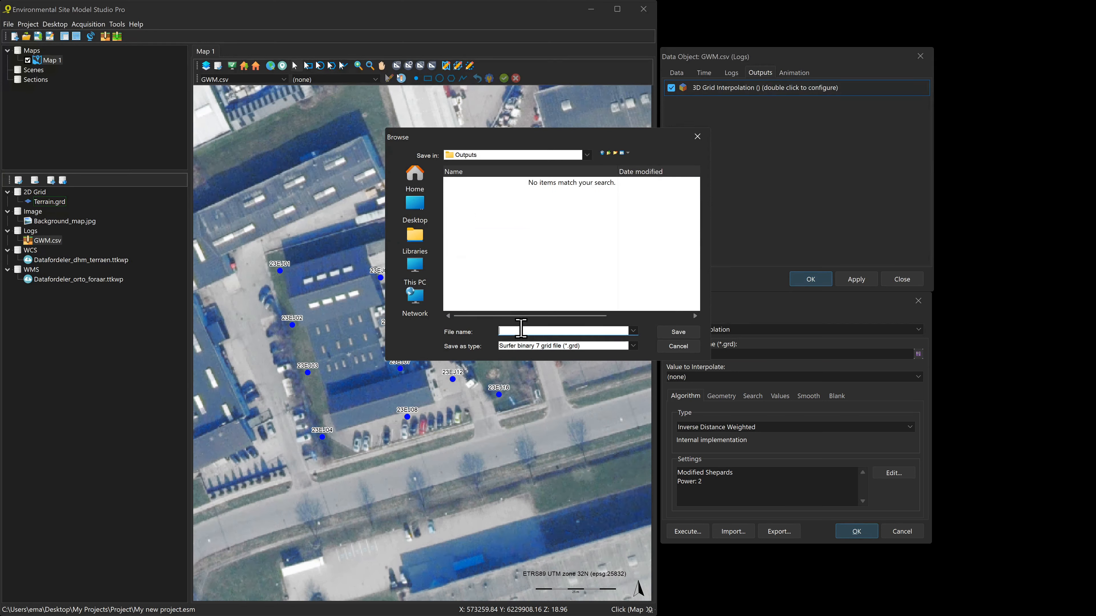
type("GWM_")
type("TCE")
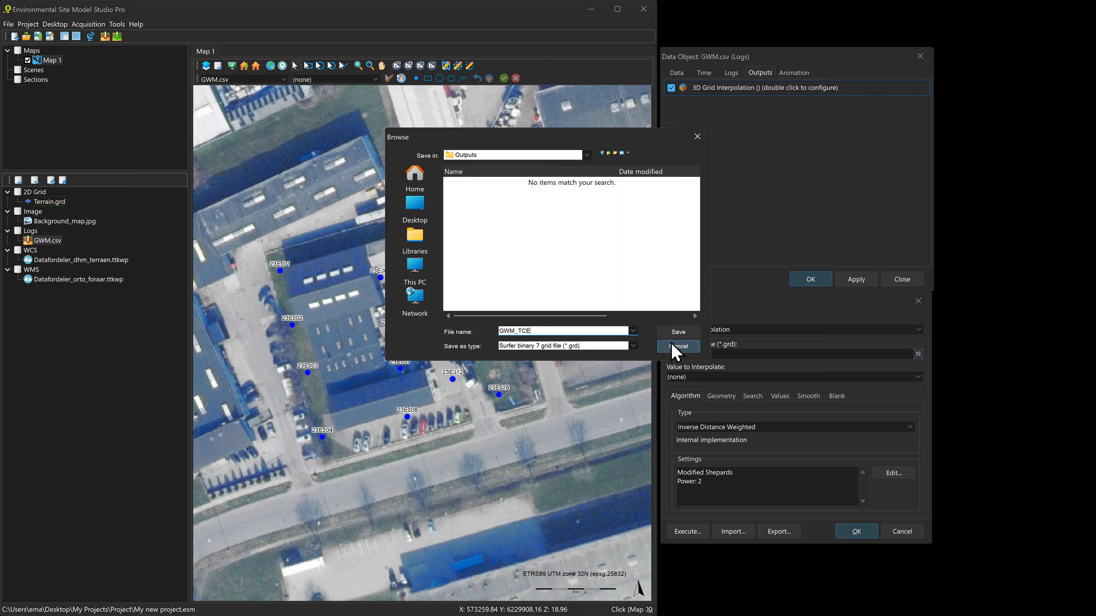
left_click(679, 335)
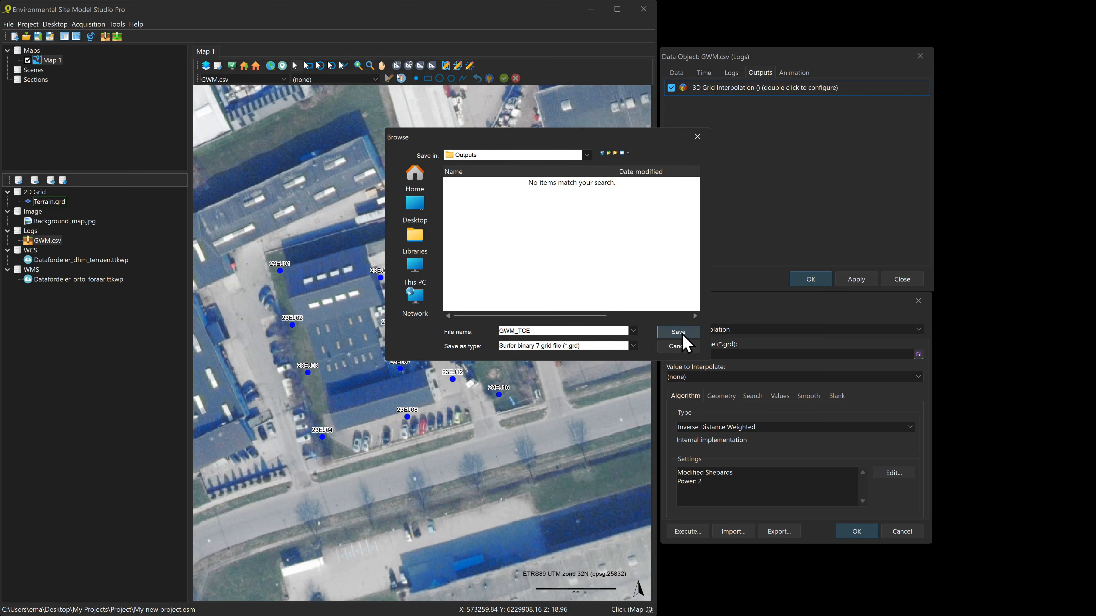
Step: Choose TCE as the value to interpolate and Inverse Distance Weighted as the algorithm type
left_click(919, 377)
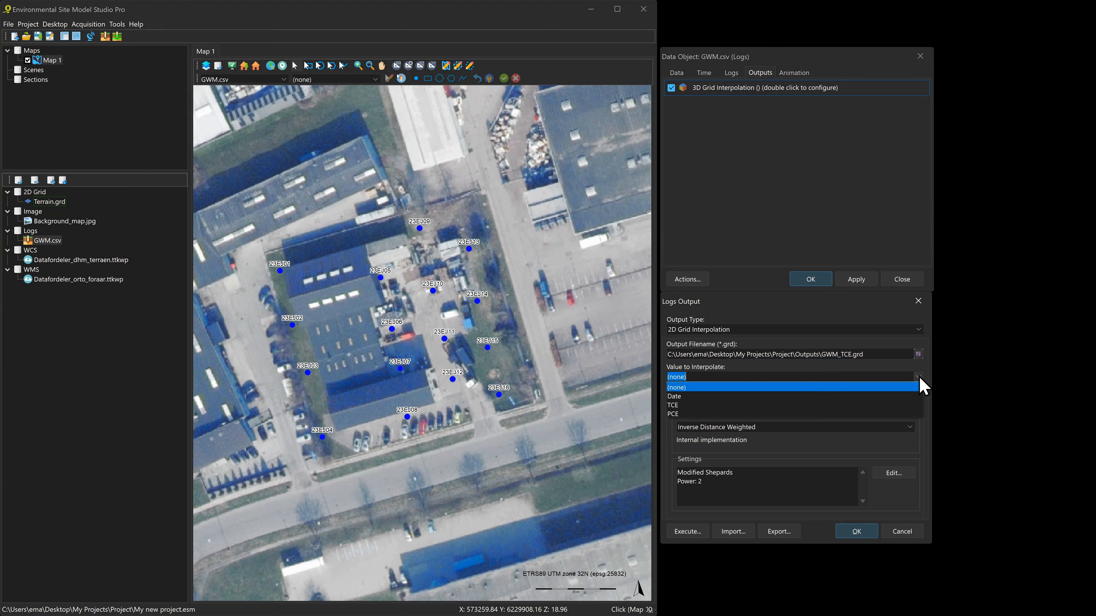
left_click(906, 405)
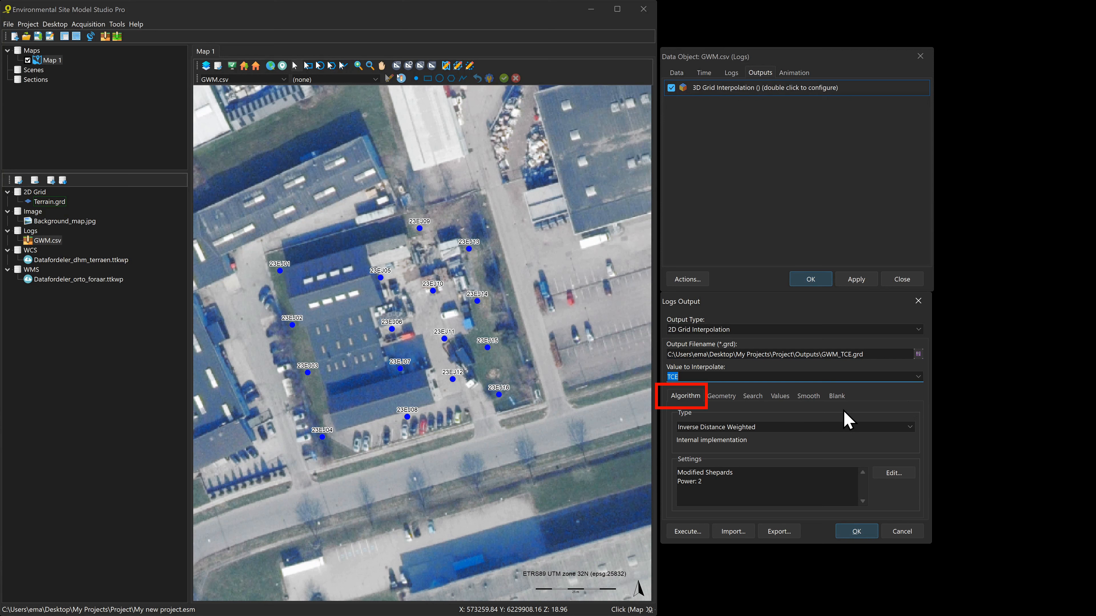
left_click(913, 429)
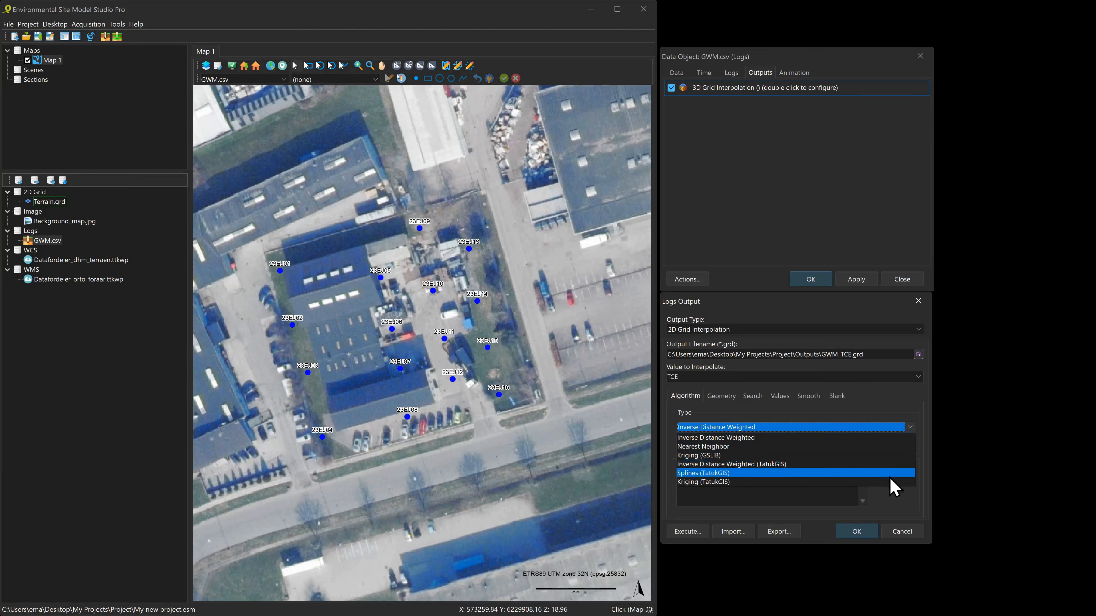
left_click(895, 438)
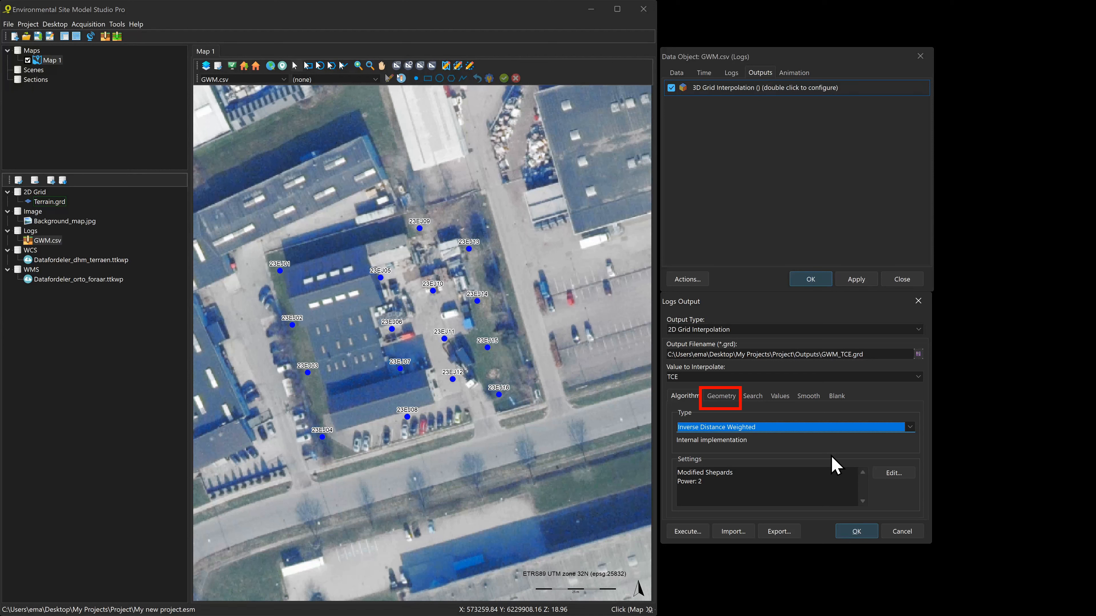
Step: Set the grid geometry's X extent to a minimum of 573155.00 and a maximum of 573303.00
left_click(723, 396)
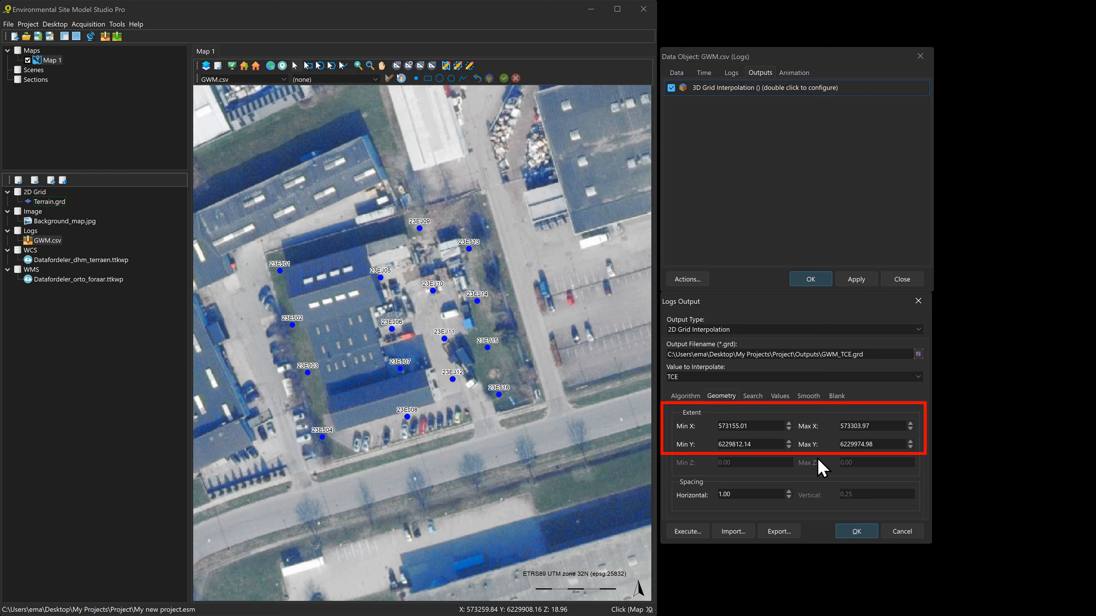
left_click(769, 426)
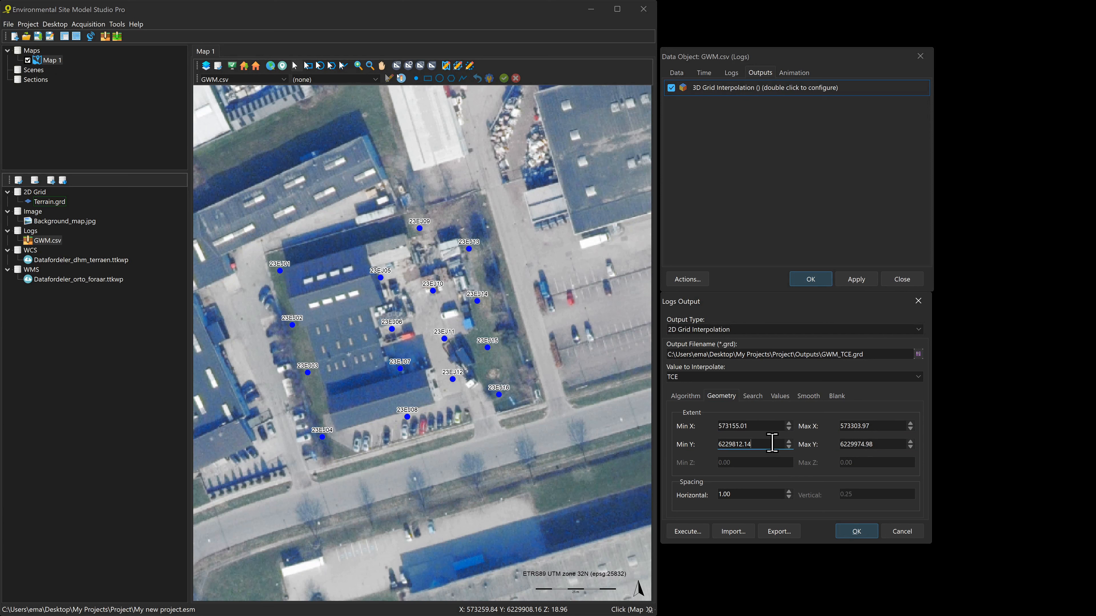
left_click(878, 444)
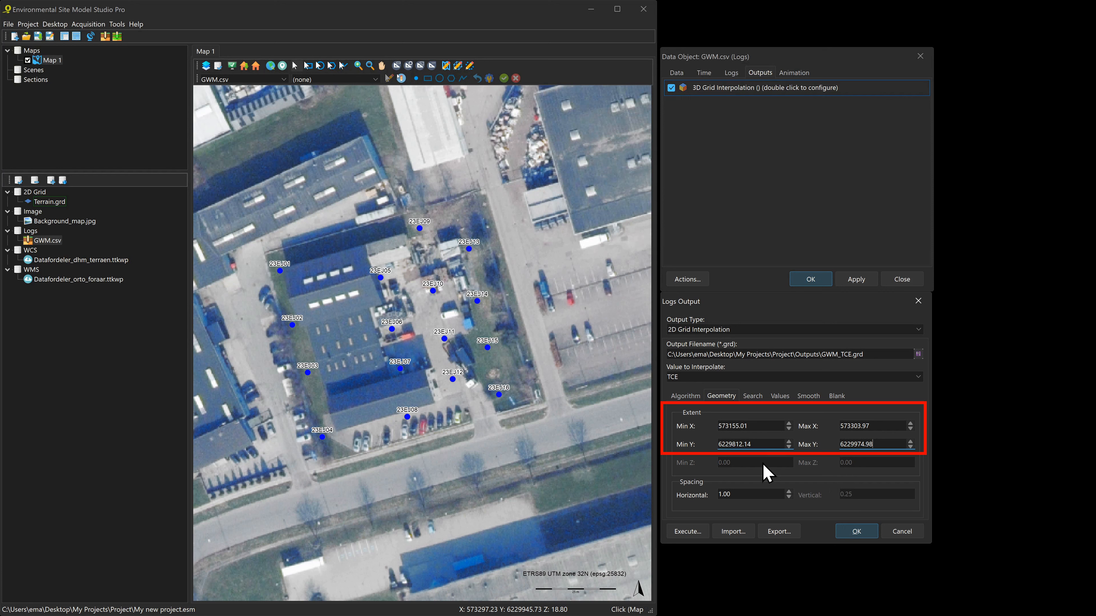
left_click(757, 492)
left_click(760, 427)
key("BackSpace")
key("BackSpace")
left_click(871, 426)
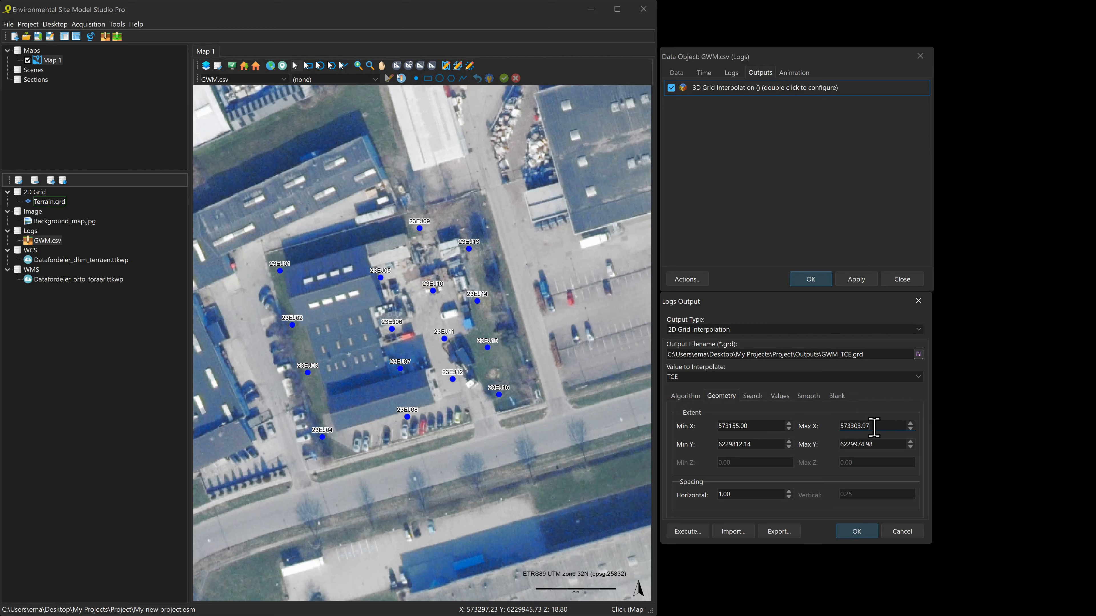
key("BackSpace")
key("BackSpace")
Step: Set the Y extent to 6229812.00 minimum and 6229974.00 maximum, and store the geometry as the project grid default
left_click(765, 445)
key("BackSpace")
key("BackSpace")
left_click(881, 444)
key("BackSpace")
key("BackSpace")
left_click(765, 443)
right_click(823, 456)
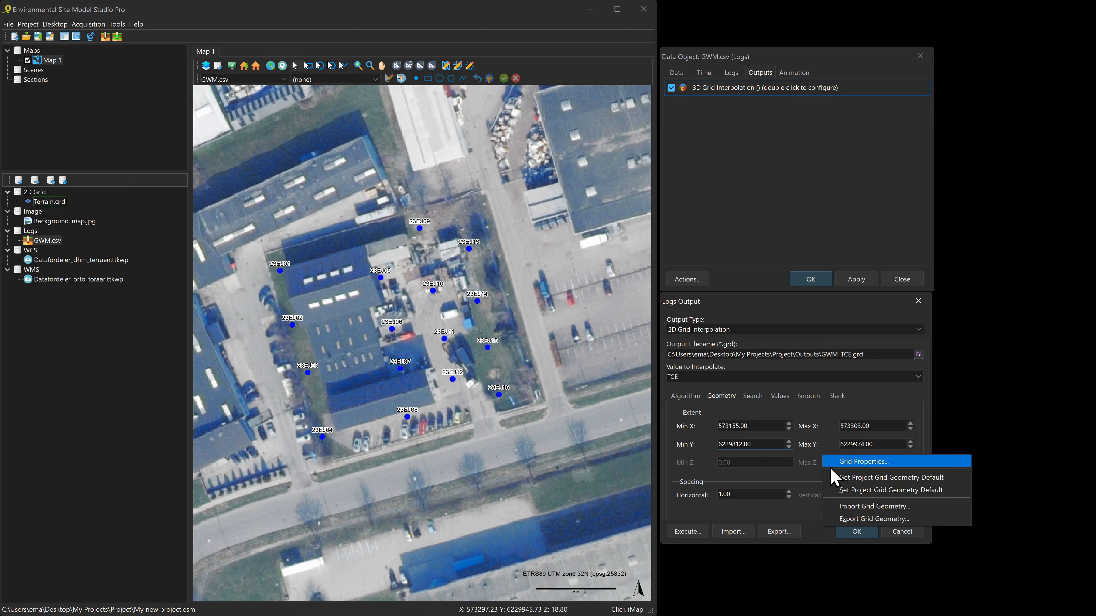
left_click(890, 492)
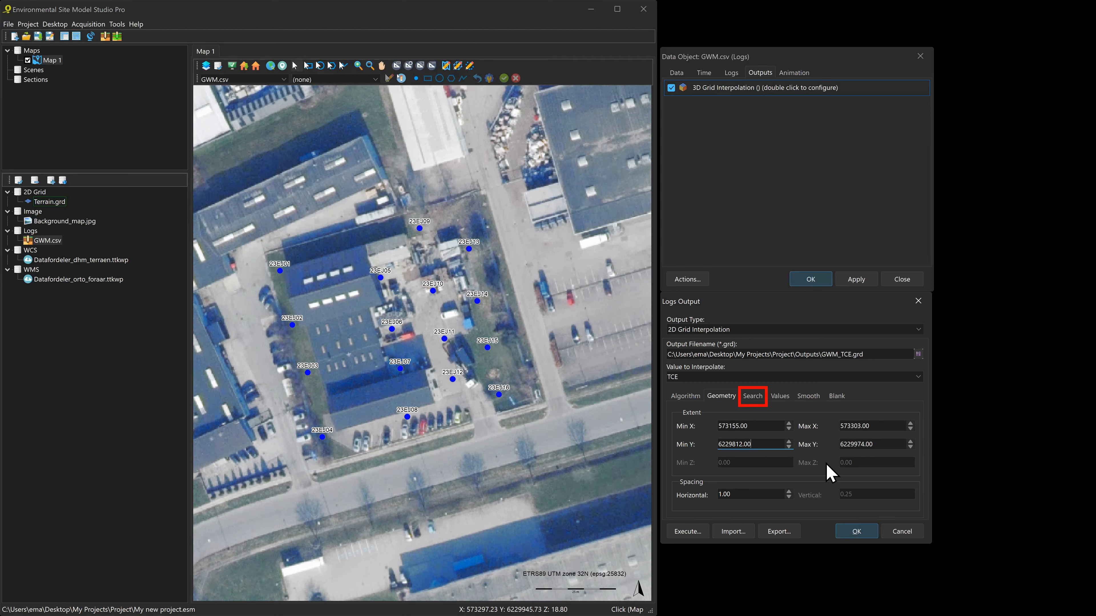
Step: Measure the distance on the map between wells 23EJ11 and 23EJ06 to judge a suitable search radius
left_click(752, 396)
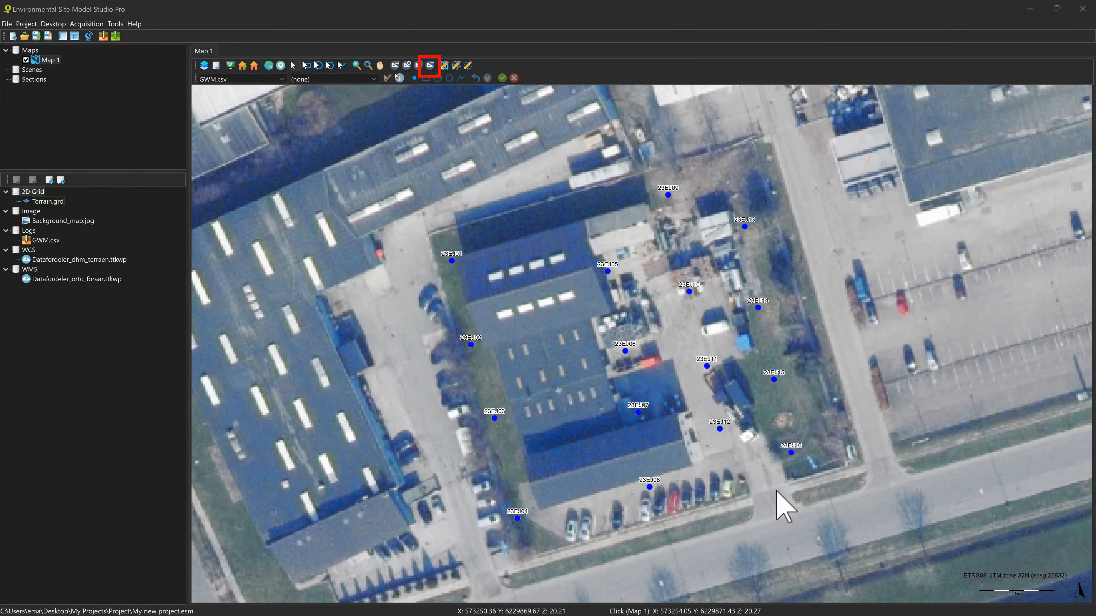
left_click(430, 65)
left_click(548, 341)
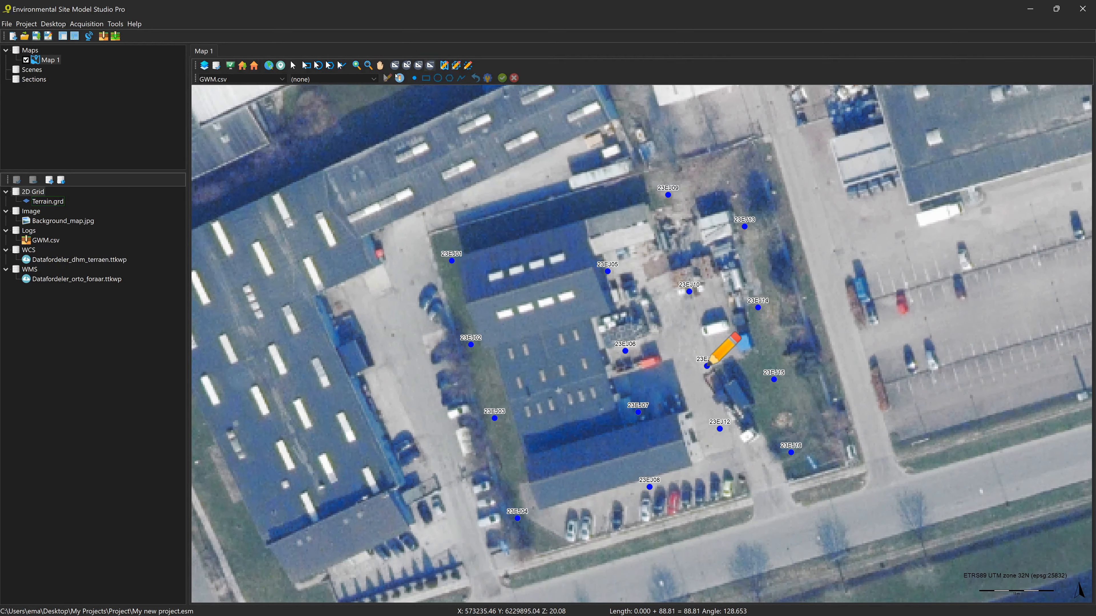
left_click(707, 366)
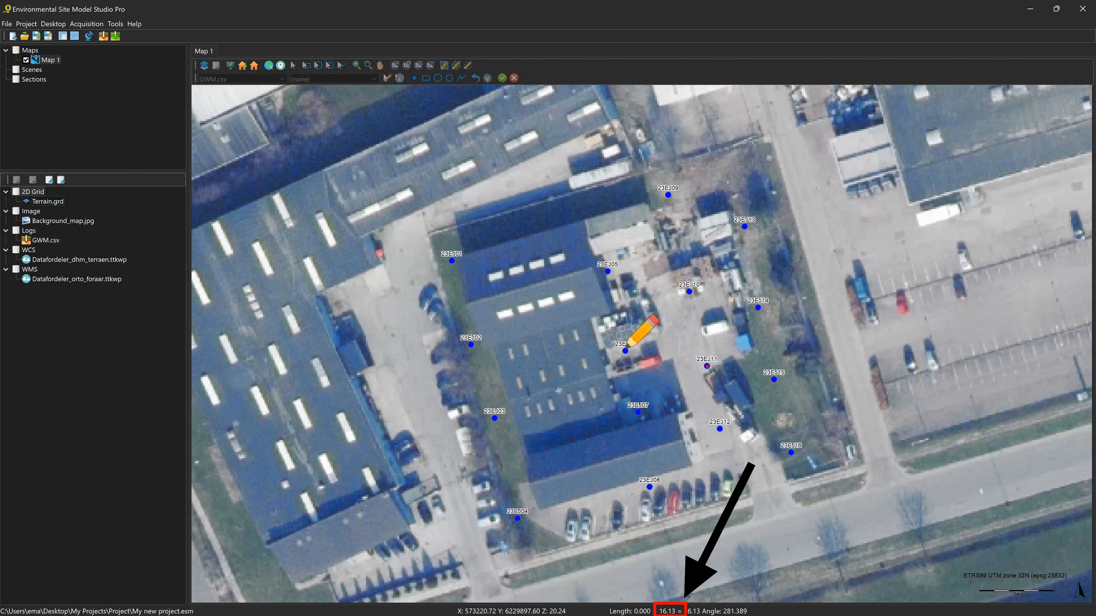
Step: Set the interpolation's search radius to 15 in both X and Y
left_click_drag(763, 428, 719, 444)
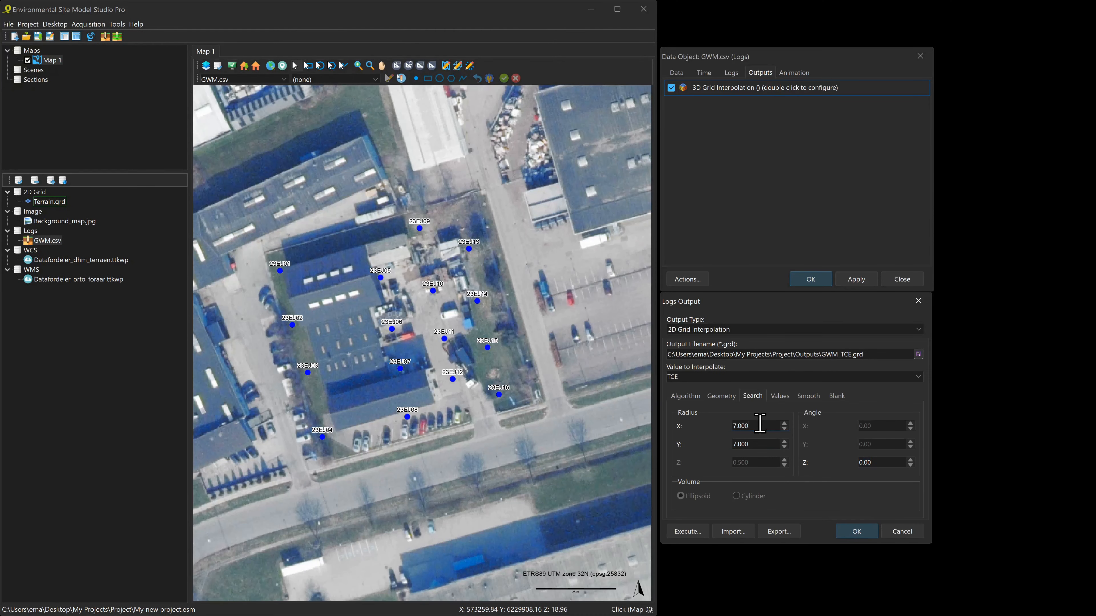
type("1515")
left_click(767, 426)
Step: Assume a value of 0.00 outside the search radius, and activate Box smoothing with an XY radius of 1
left_click(783, 401)
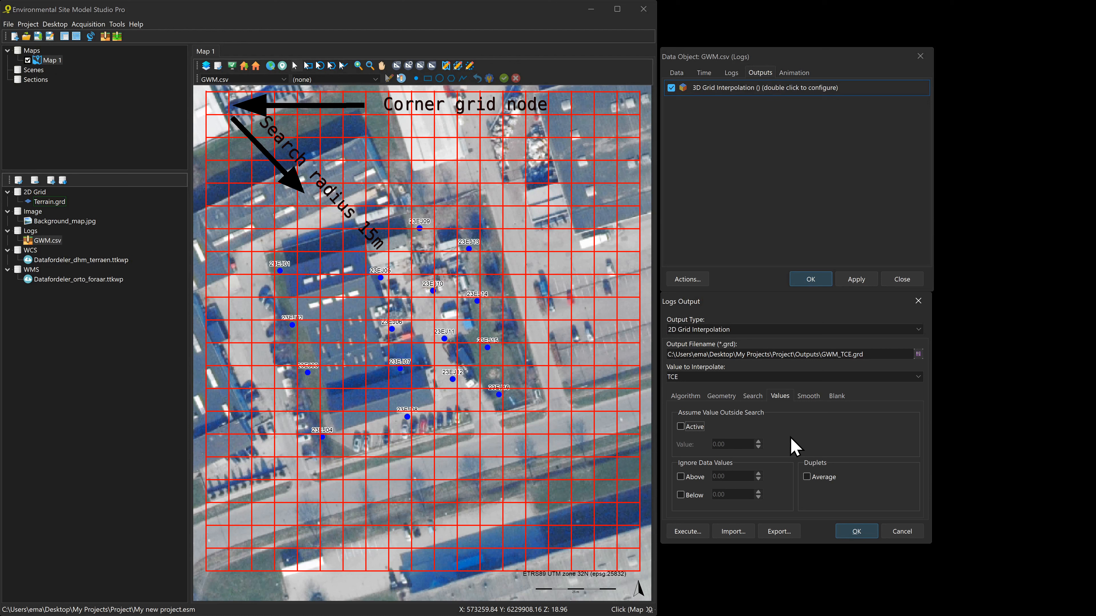
left_click(693, 427)
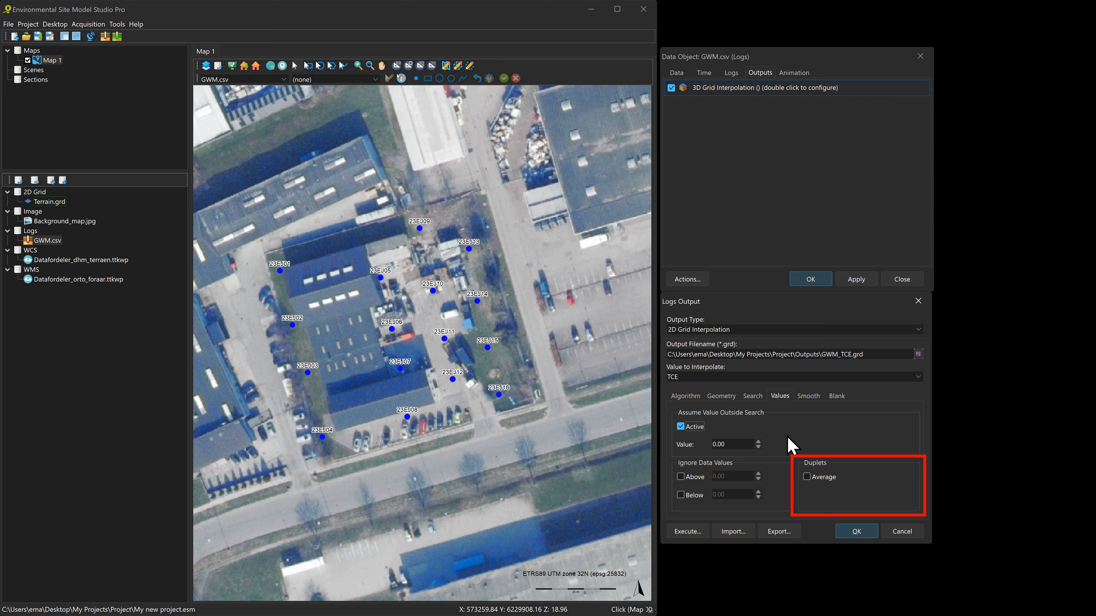
left_click(808, 396)
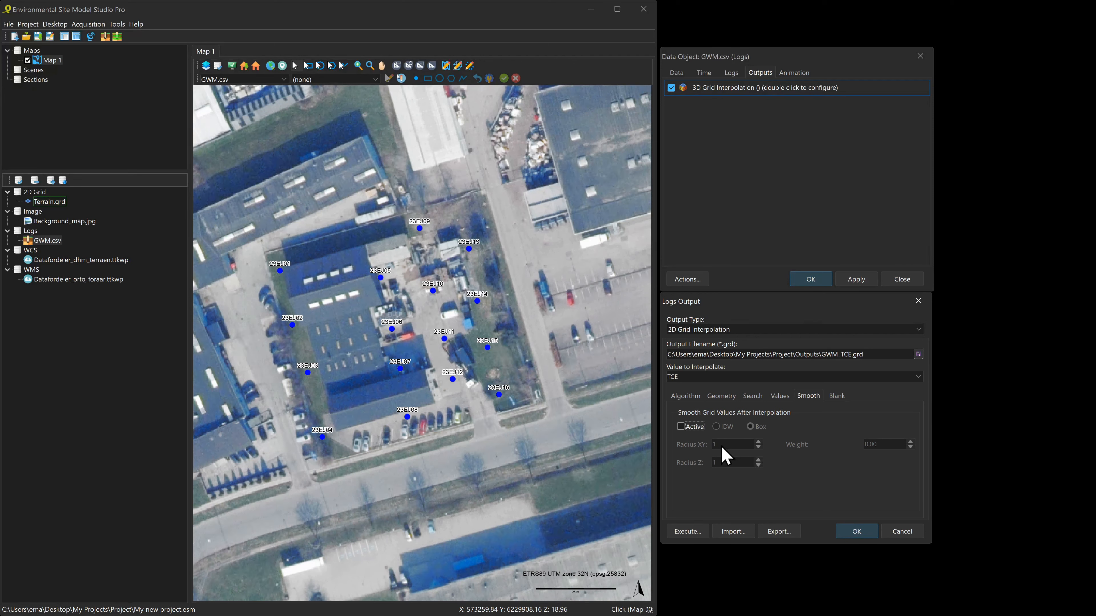
left_click(699, 428)
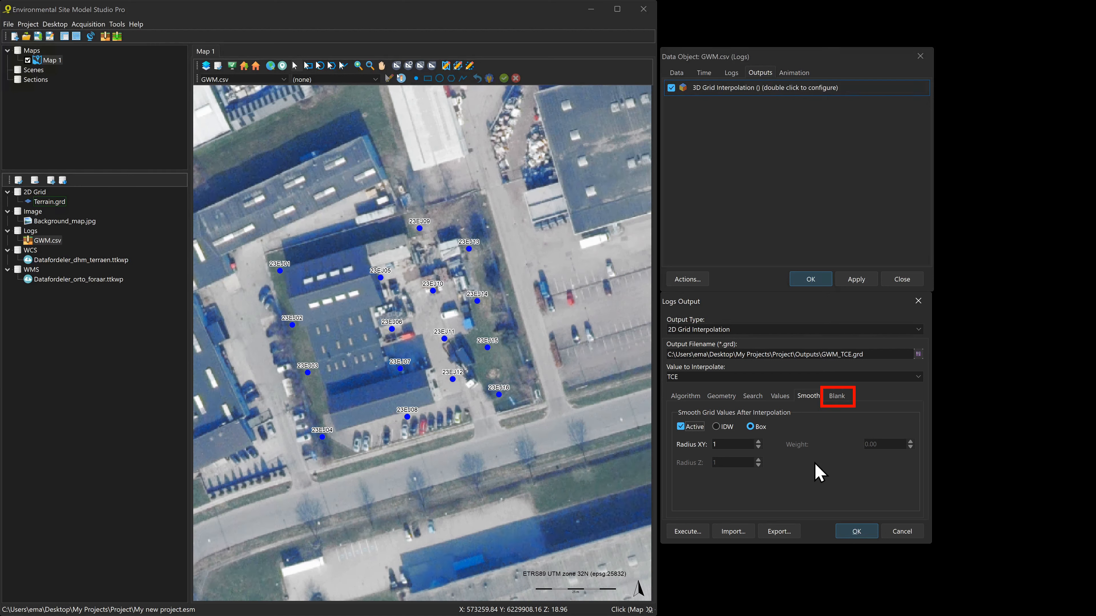
Step: Leave the grid blanking options off, execute the TCE interpolation, and accept the output settings
left_click(836, 398)
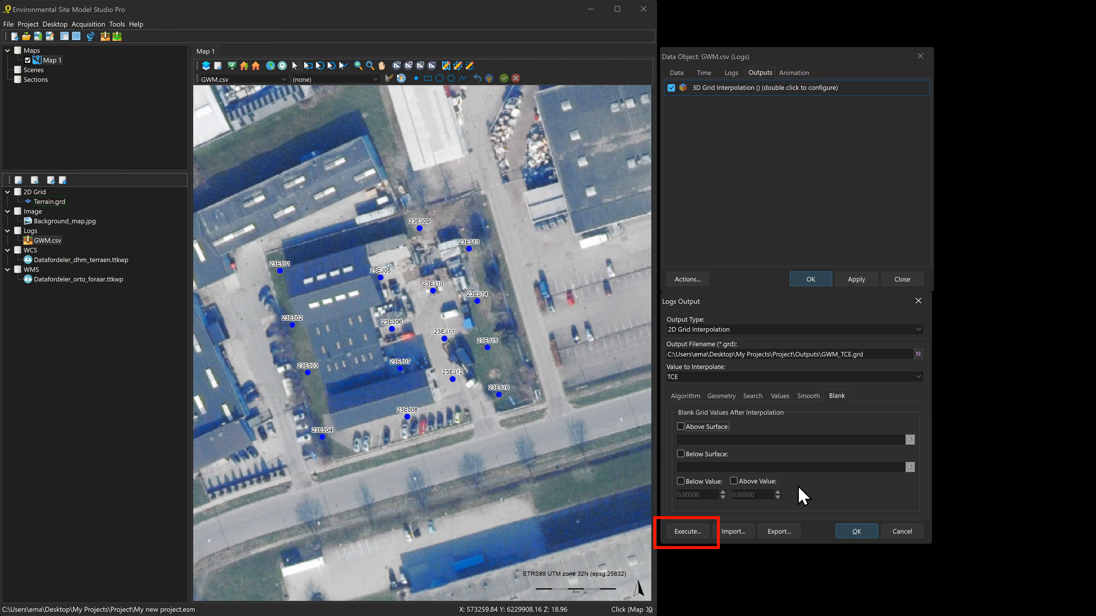
left_click(689, 535)
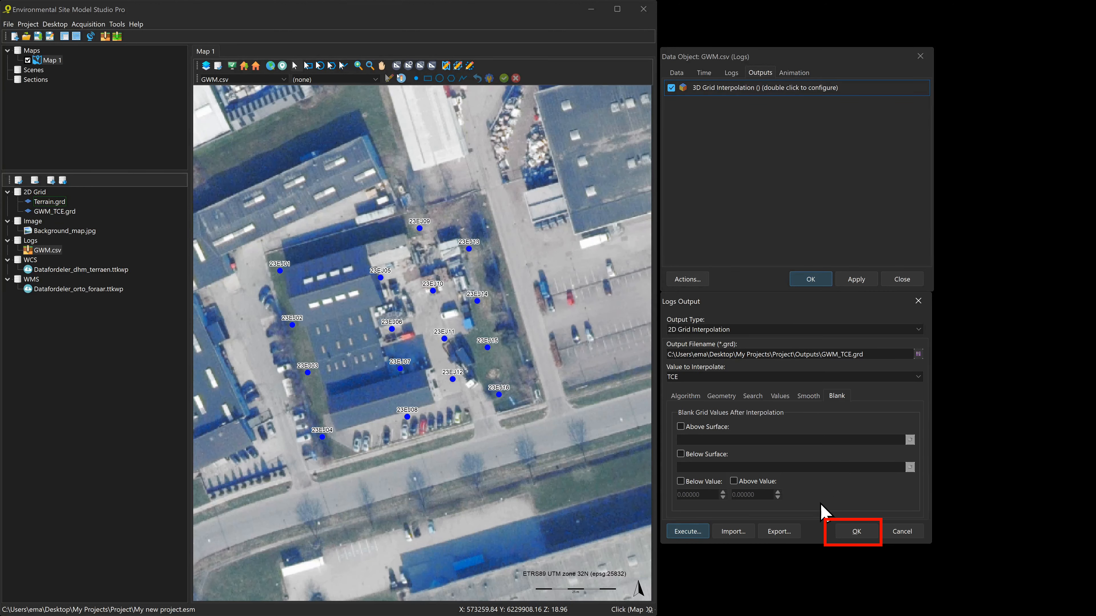
left_click(846, 532)
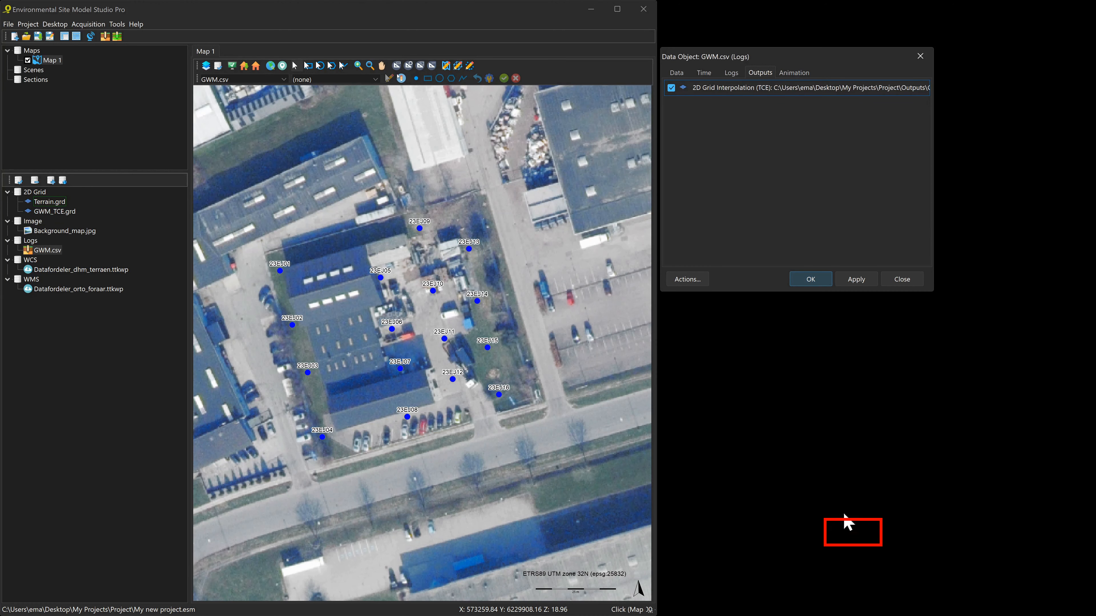
Step: Accept the GWM.csv data object settings and add the GWM_TCE.grd grid to Map 1
left_click(810, 279)
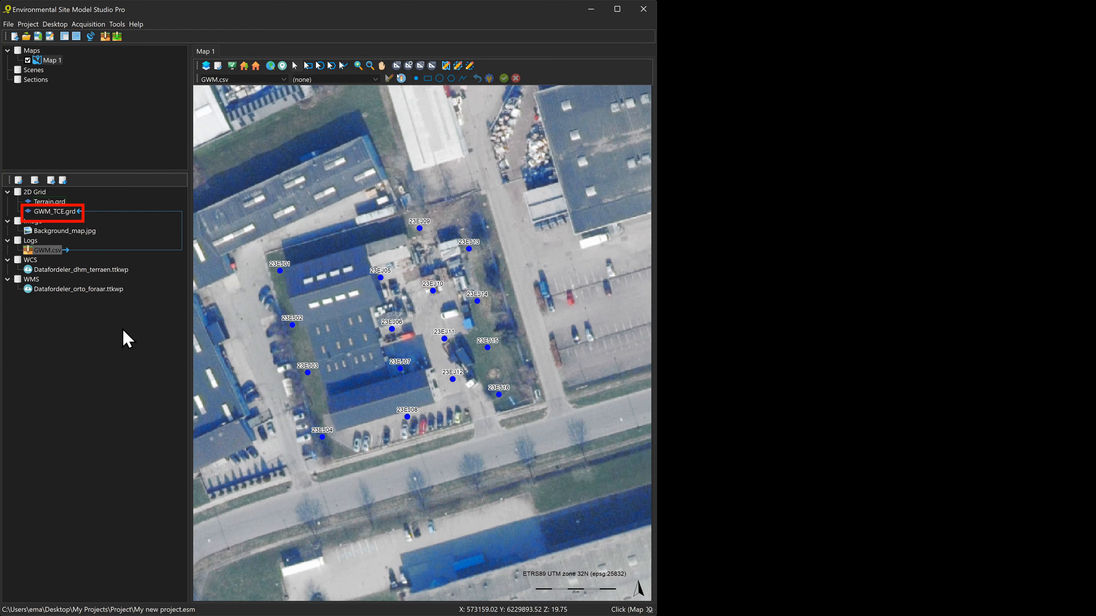
left_click_drag(53, 211, 294, 274)
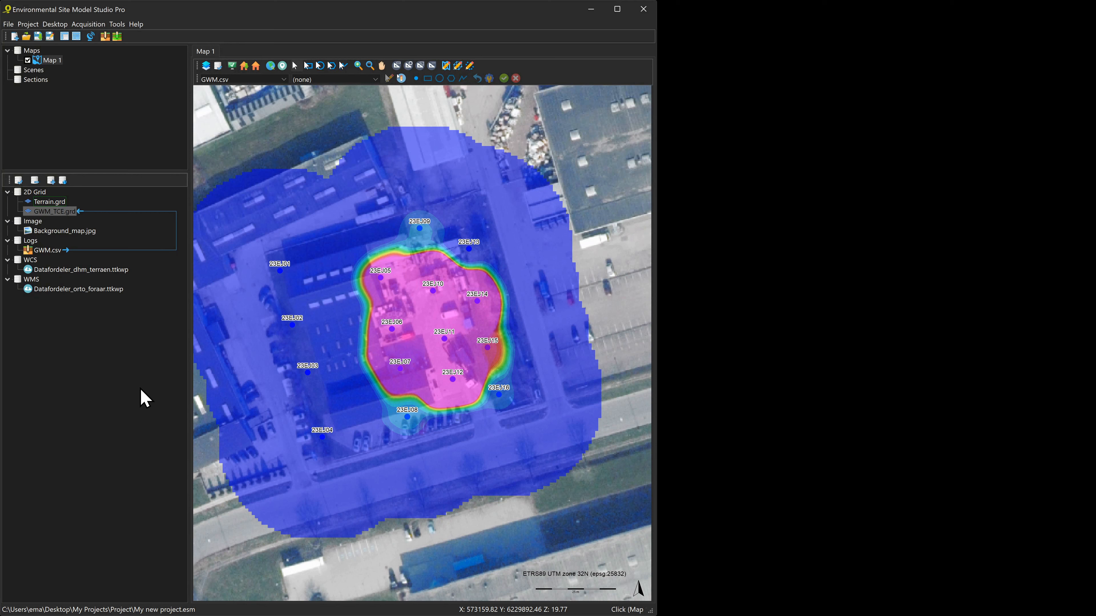
Step: Import Legend.xml as the data legend of the GWM_TCE.grd grid and apply it to the map
double_click(58, 211)
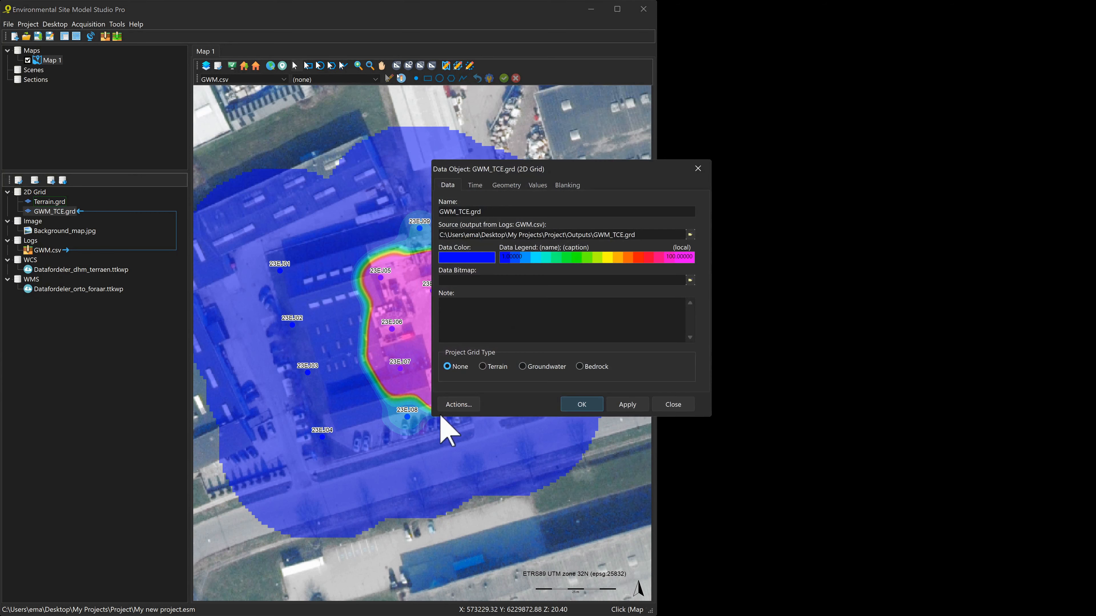
left_click(594, 258)
left_click(673, 532)
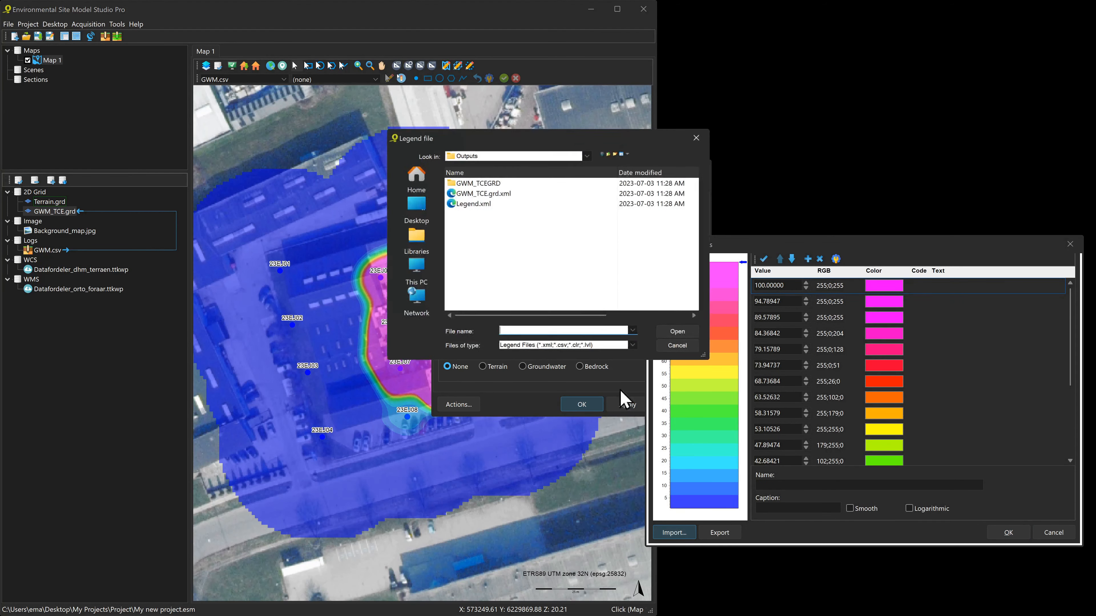
left_click(483, 203)
left_click(678, 332)
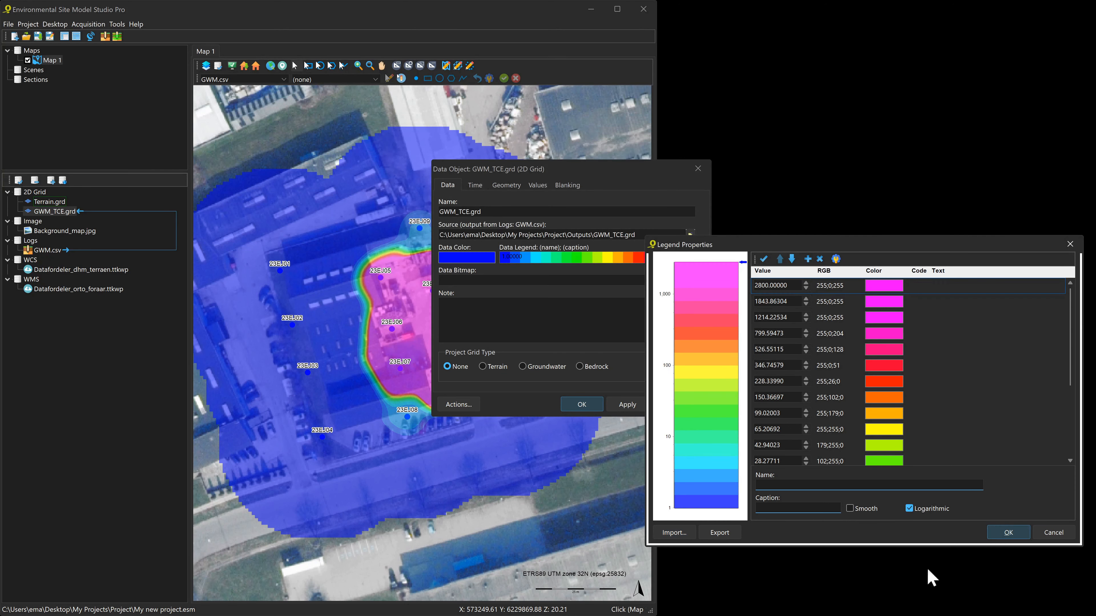
left_click(1007, 532)
left_click(624, 406)
left_click(581, 404)
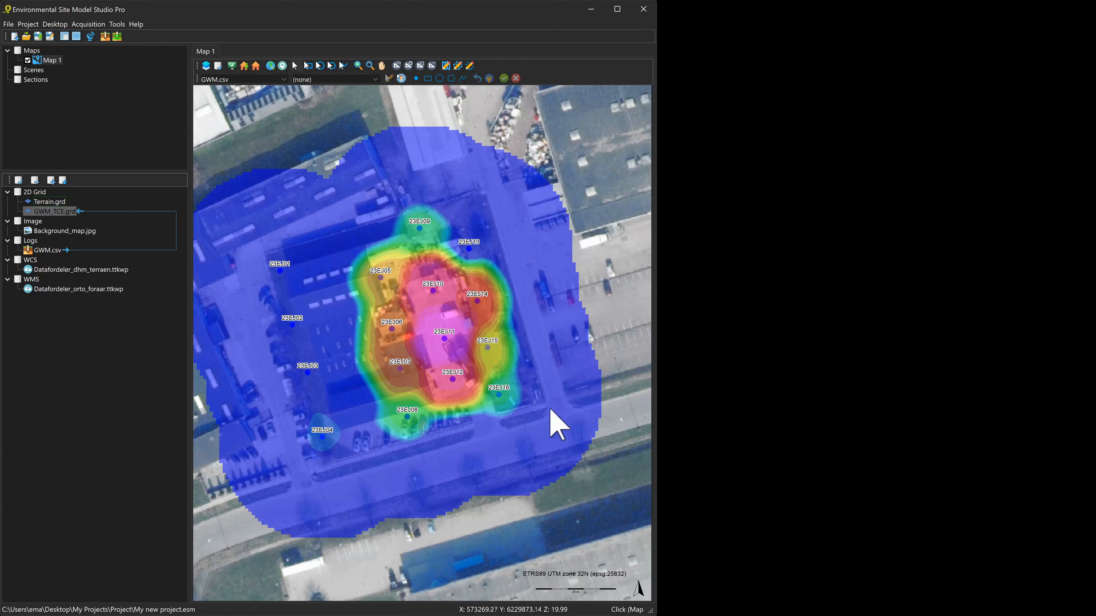
Step: Reopen the TCE grid interpolation output of GWM.csv, set the horizontal spacing to 2, and execute it
double_click(48, 254)
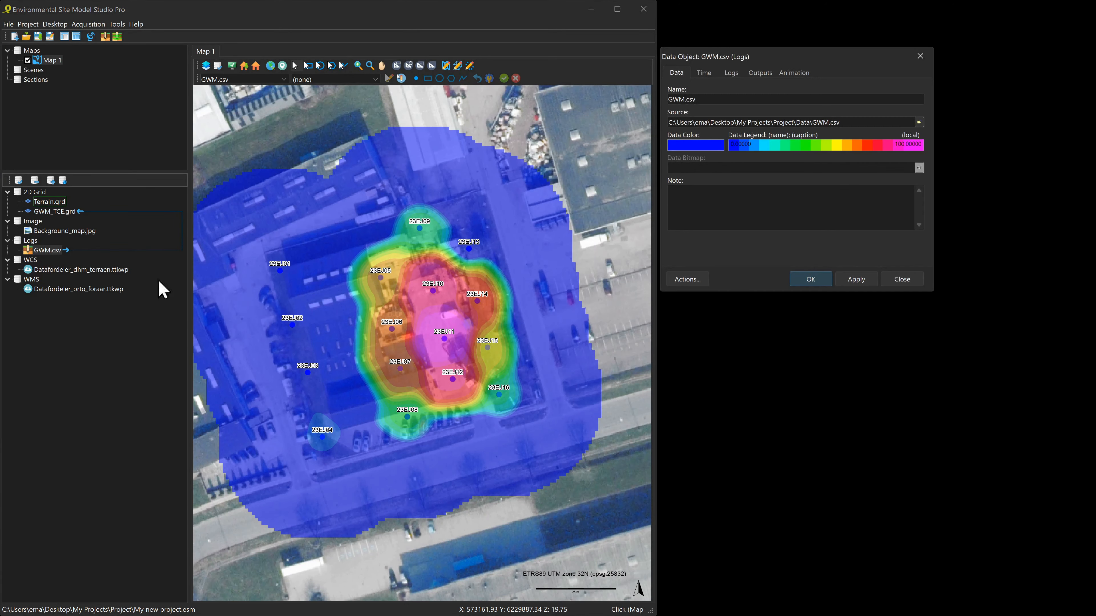
left_click(760, 74)
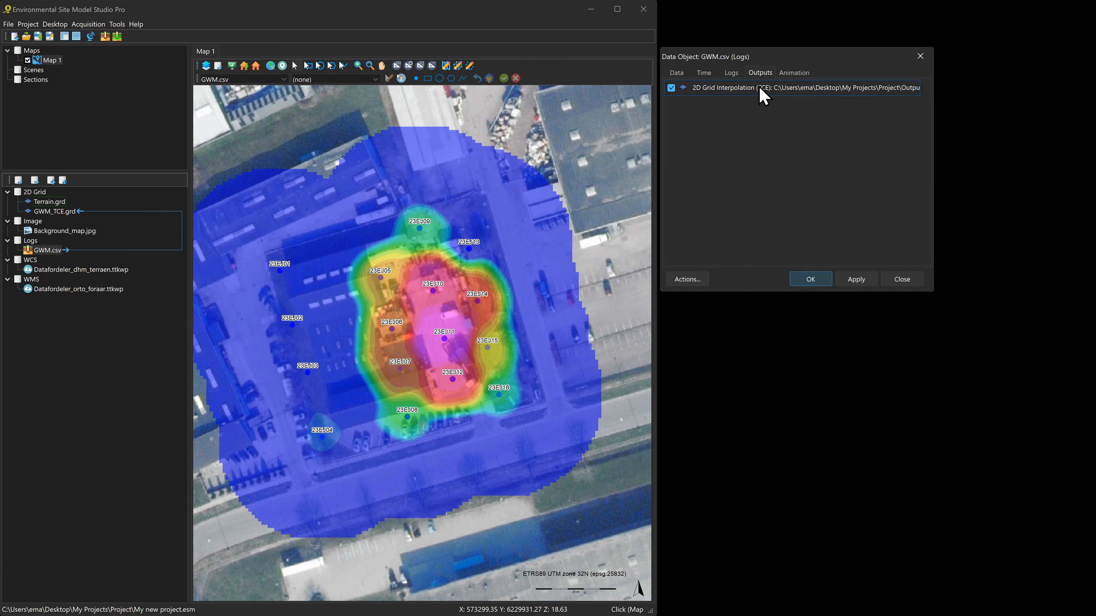
double_click(764, 89)
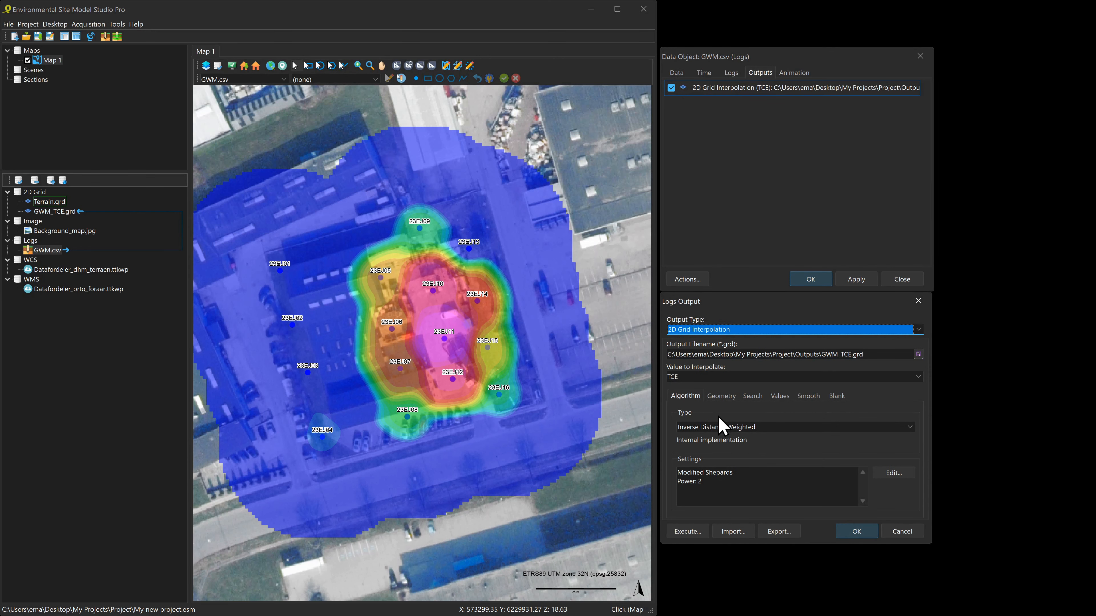
left_click(721, 397)
left_click_drag(755, 489, 689, 493)
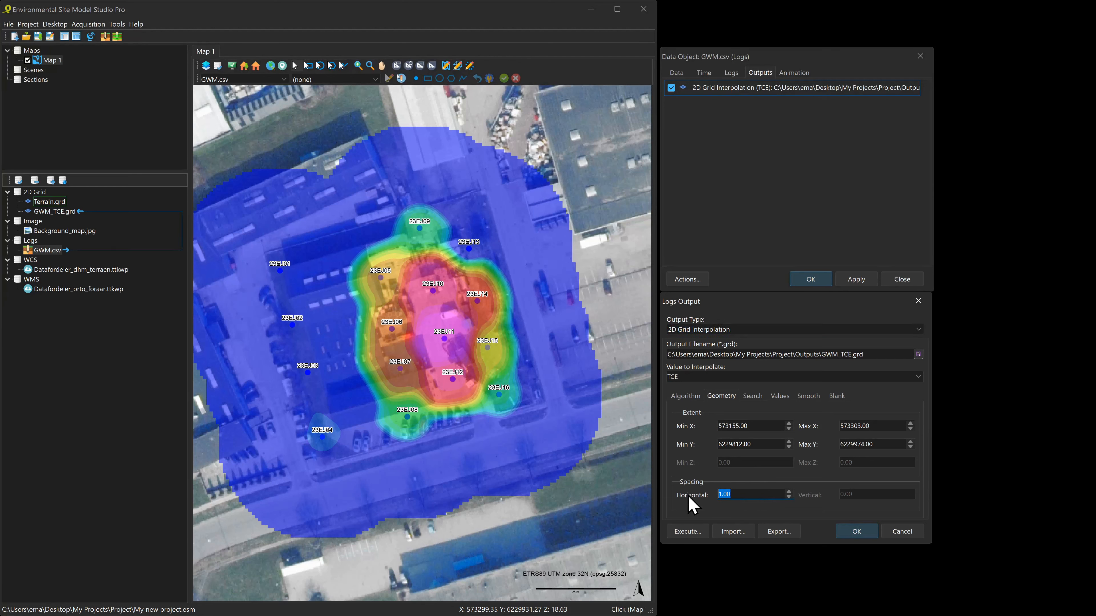
type("2")
left_click(698, 533)
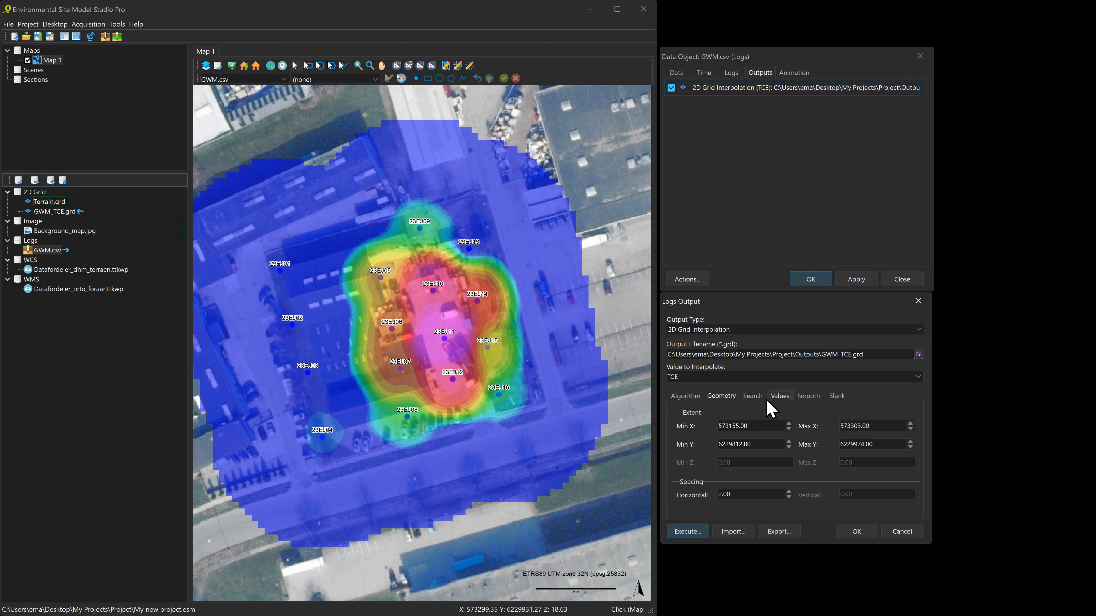
Step: Set the interpolation's search radius to 10 in both X and Y, and execute it again
left_click(752, 398)
double_click(772, 427)
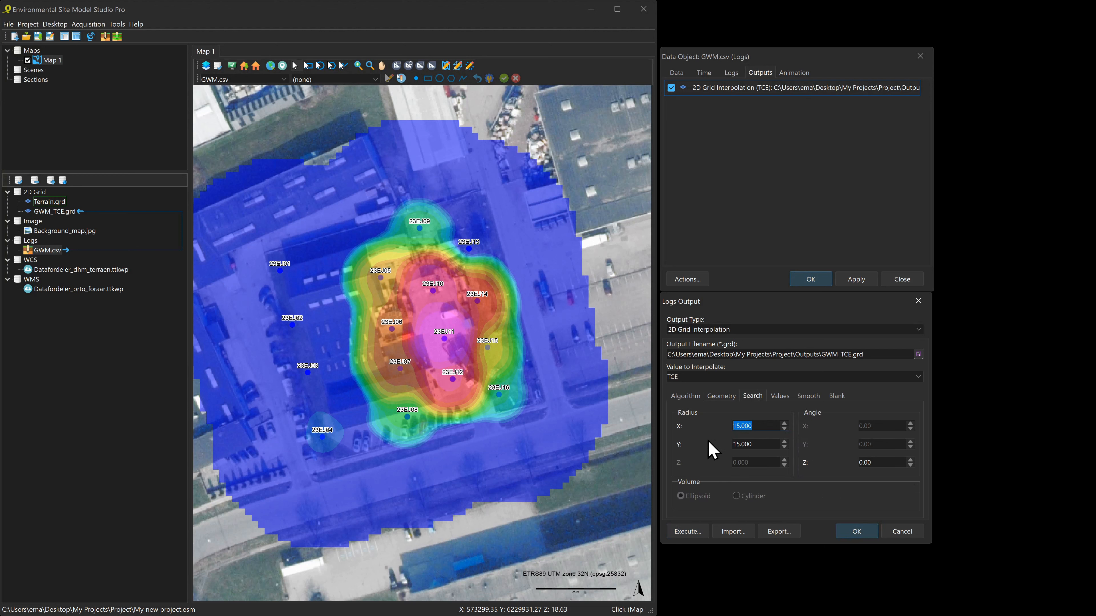
type("10")
double_click(753, 444)
type("10")
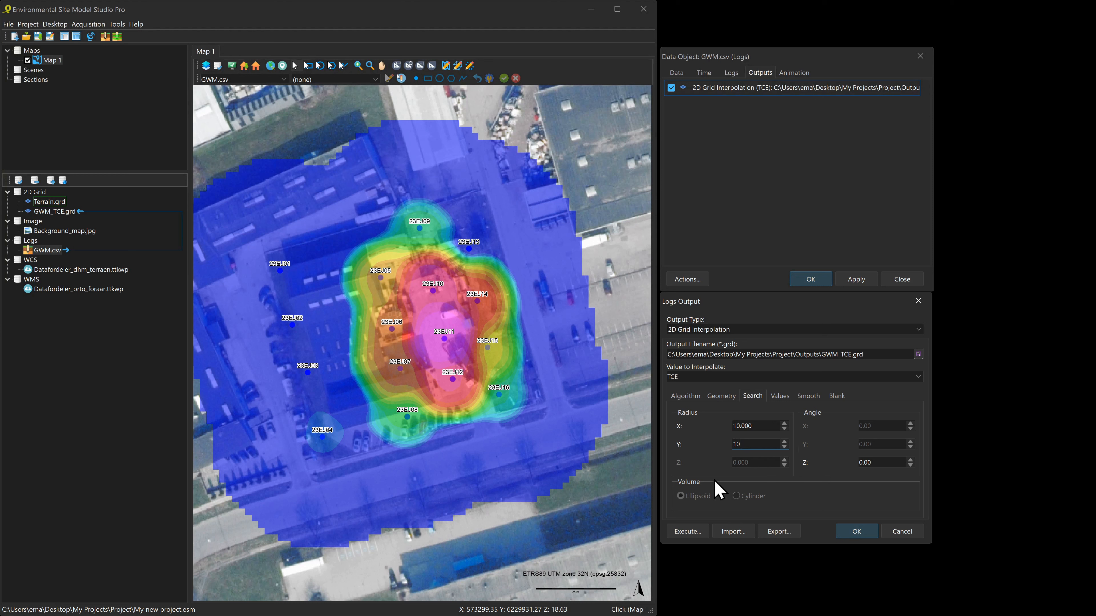
left_click(688, 532)
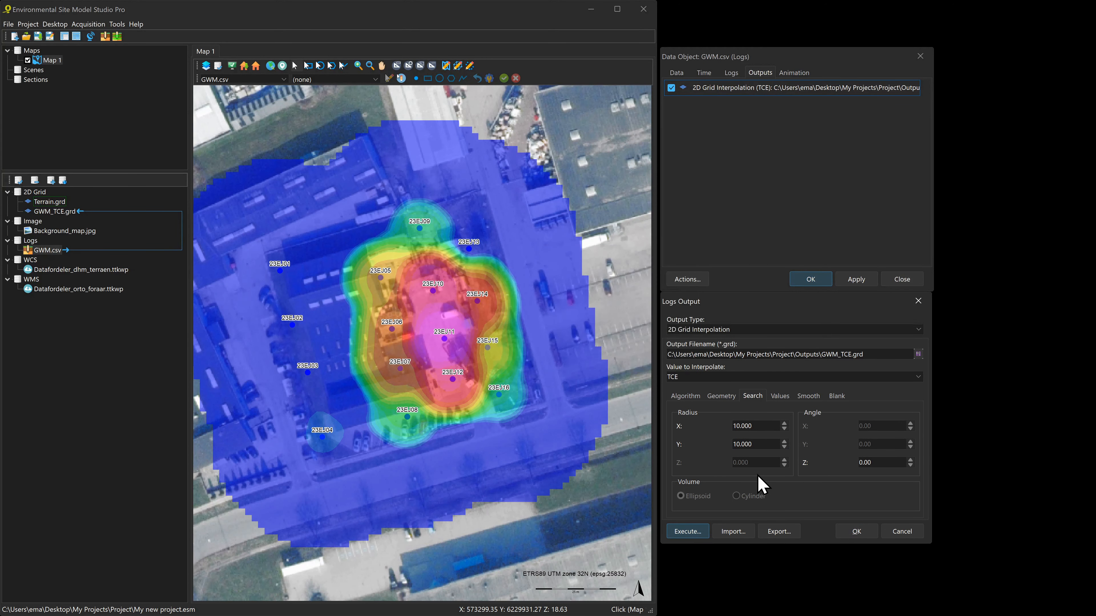
Step: Execute the TCE interpolation without the assumed value outside the search, and once more with grid smoothing also deactivated
left_click(779, 396)
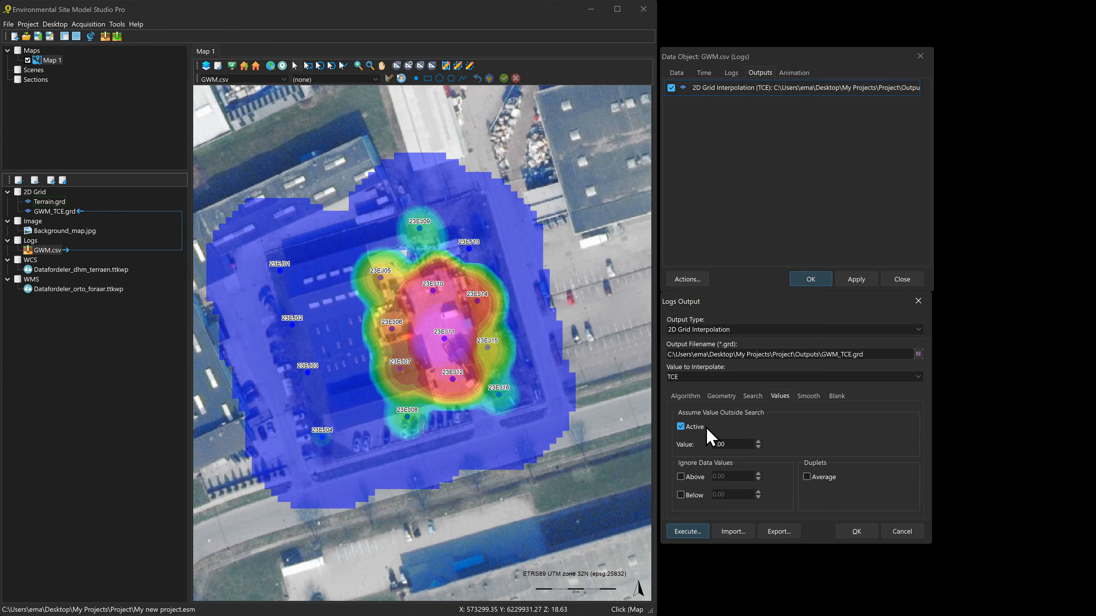
left_click(690, 531)
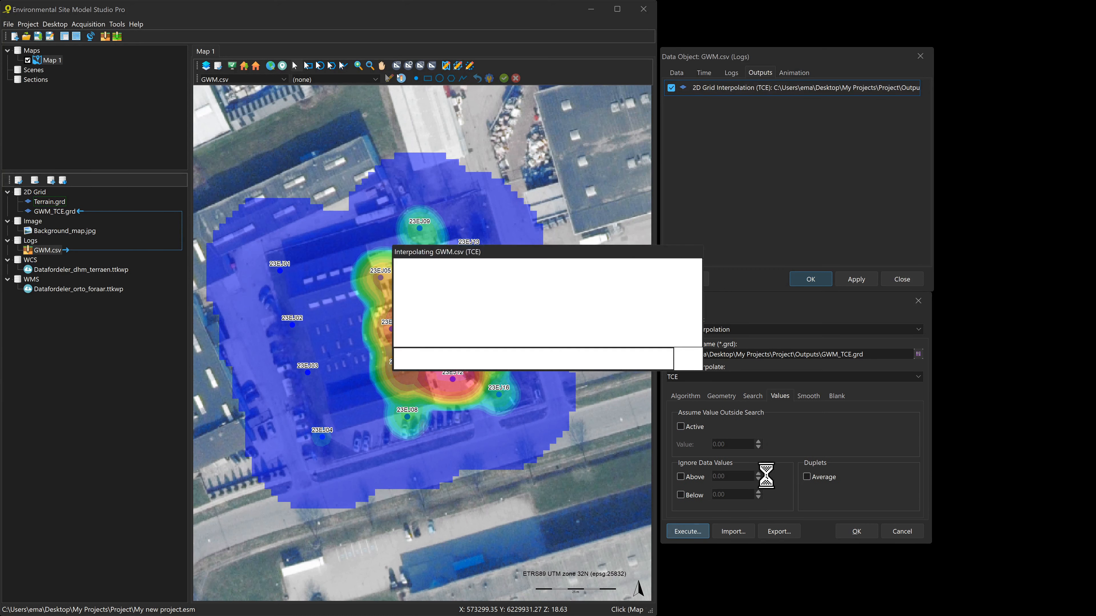
left_click(807, 396)
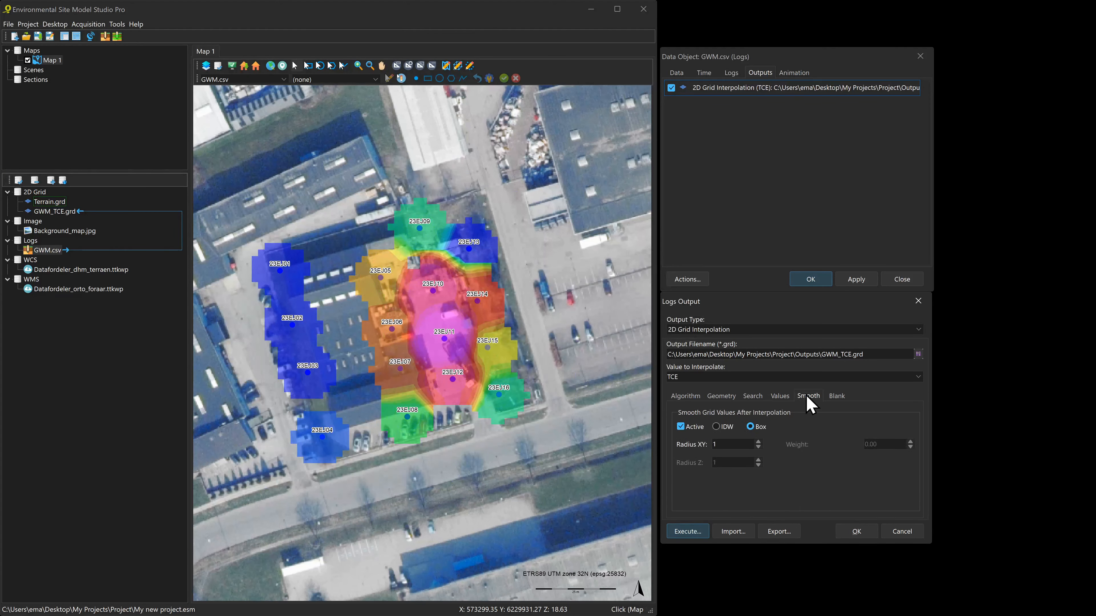
left_click(680, 426)
left_click(690, 532)
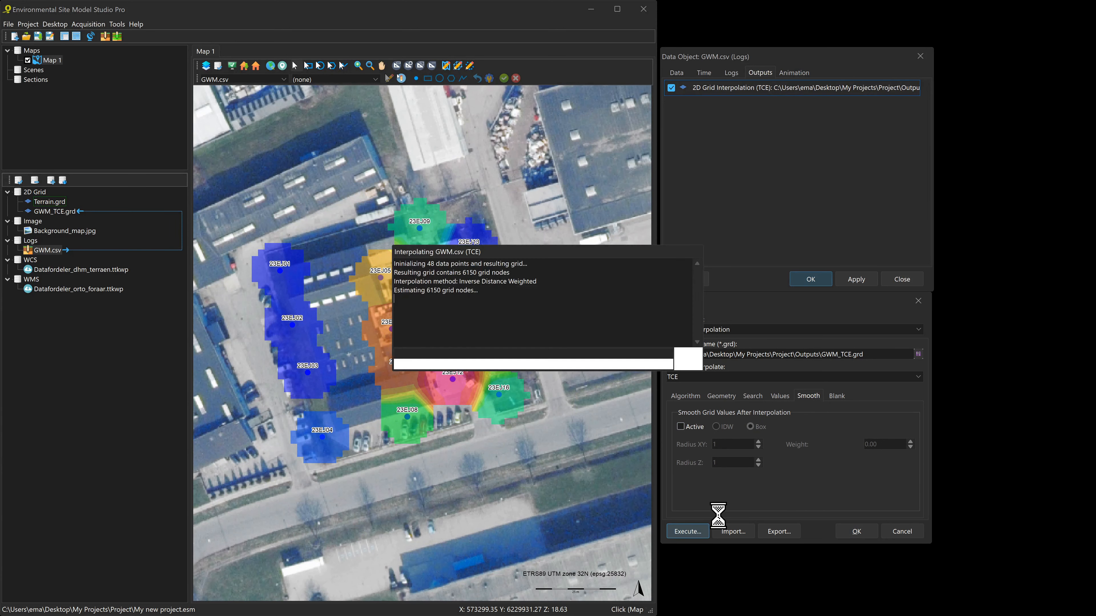